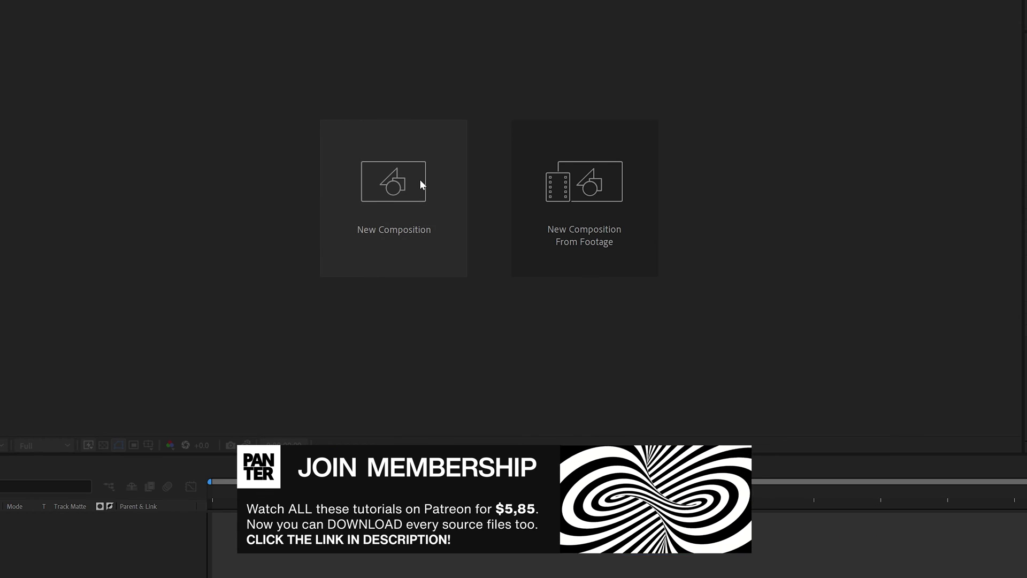
- Create a new composition named TXT with a black background
left_click(420, 178)
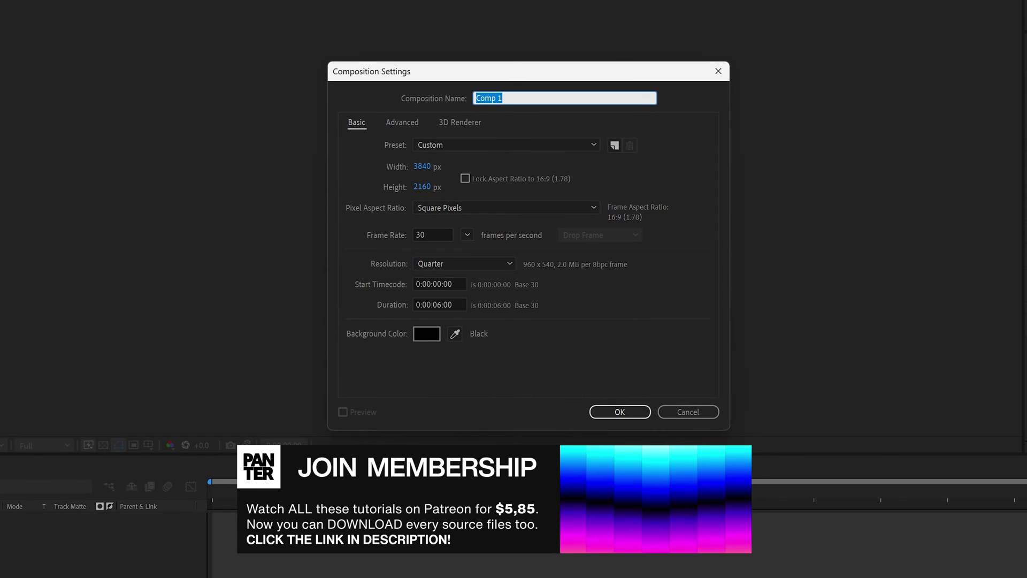
type("TXT")
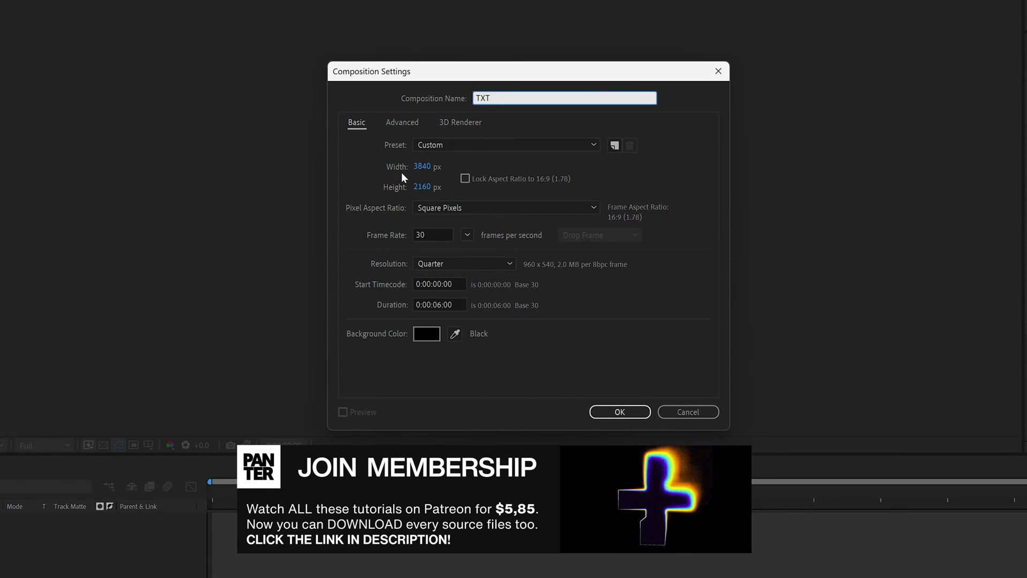
left_click(427, 334)
left_click(826, 404)
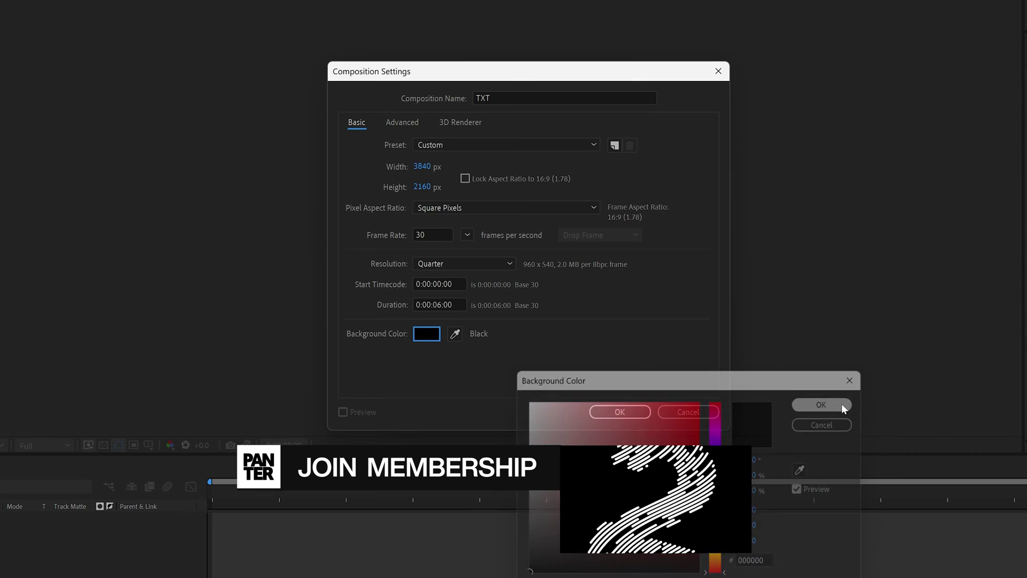
left_click(619, 412)
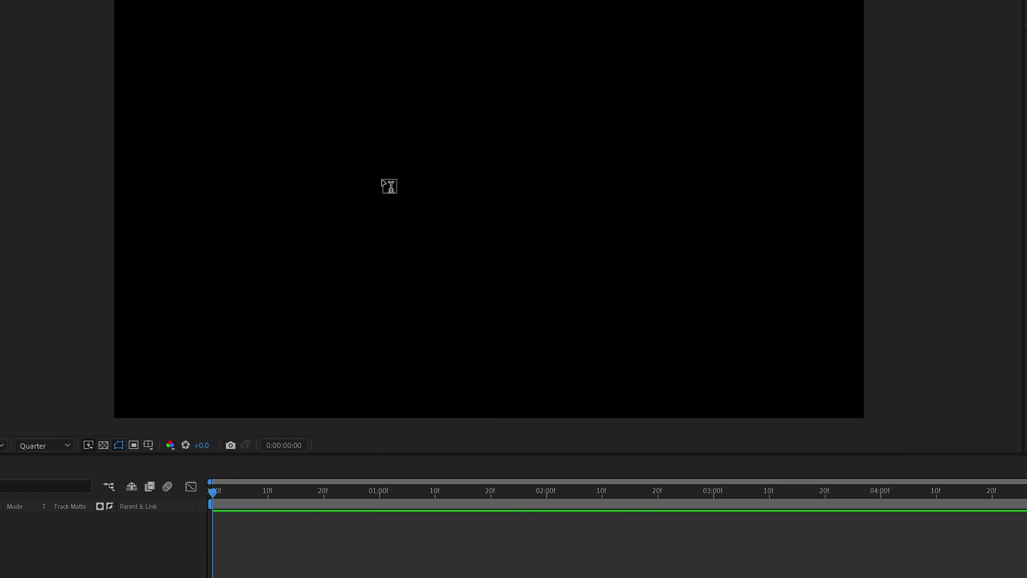
- Add a white 'VI' text layer to the TXT composition
left_click(389, 186)
type("VI")
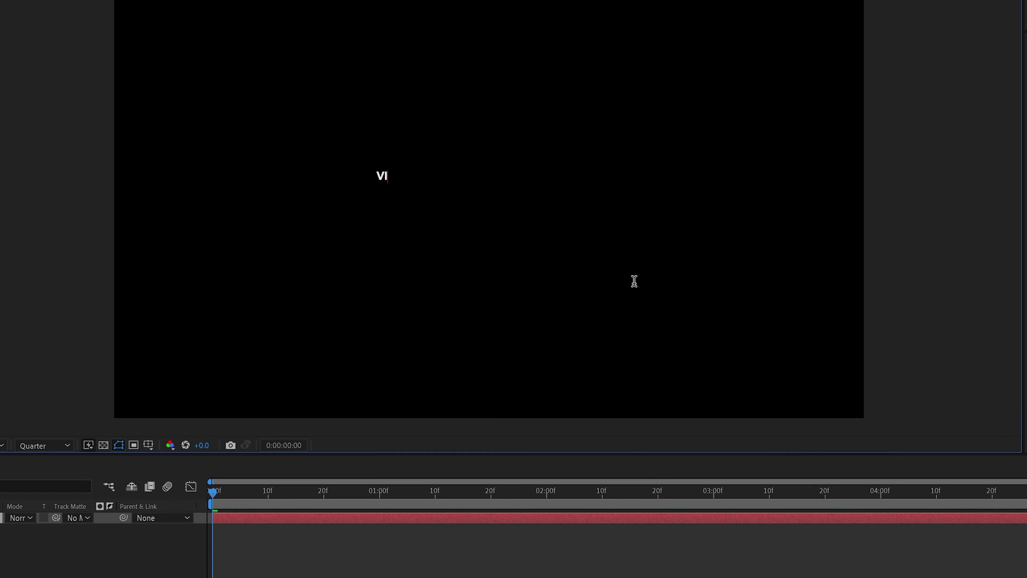
key("KP_Enter")
key("Return")
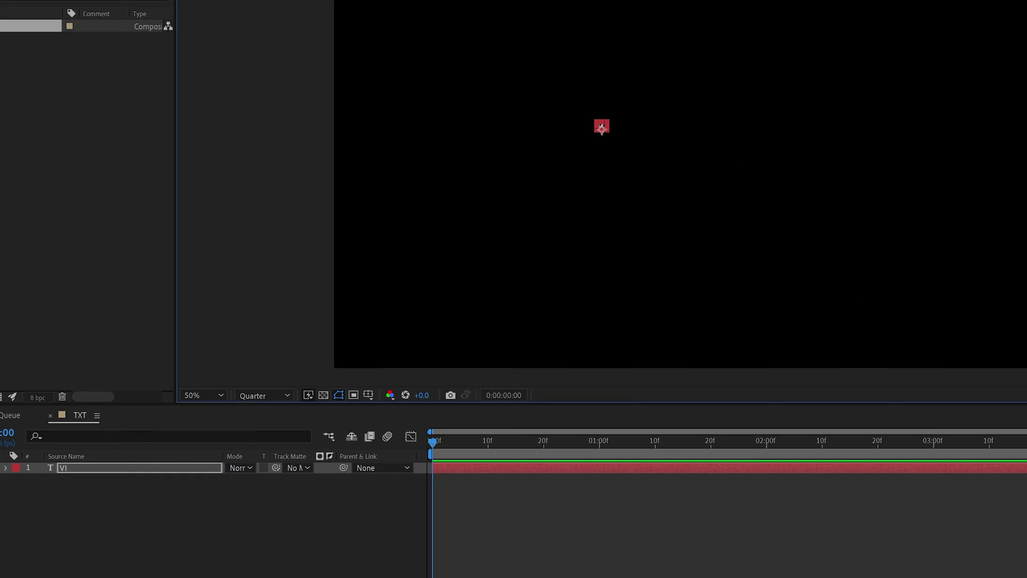
- Scale the VI text up to about 2106% and centre it horizontally and vertically
key("s")
left_click_drag(262, 479, 524, 479)
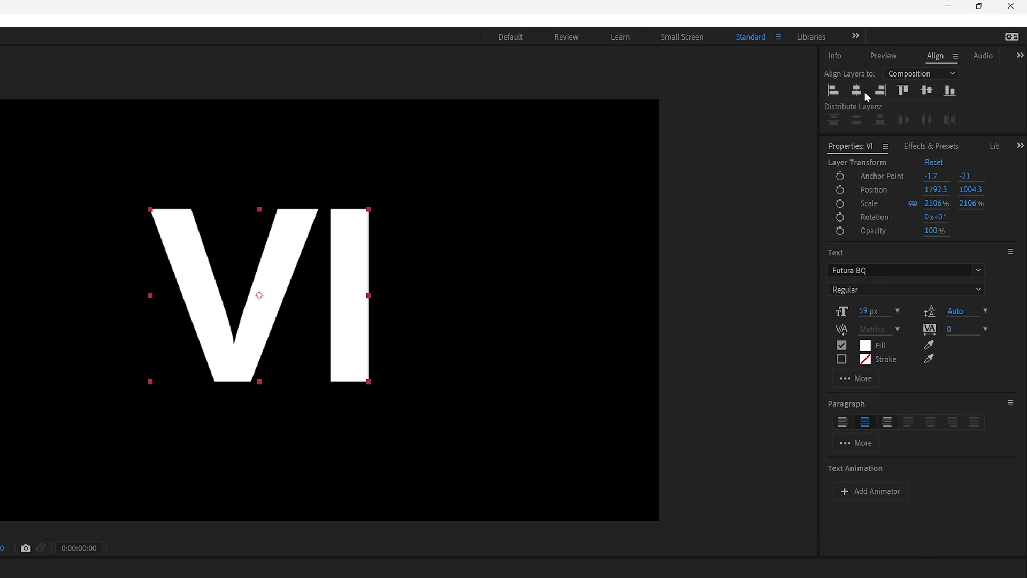
left_click(857, 90)
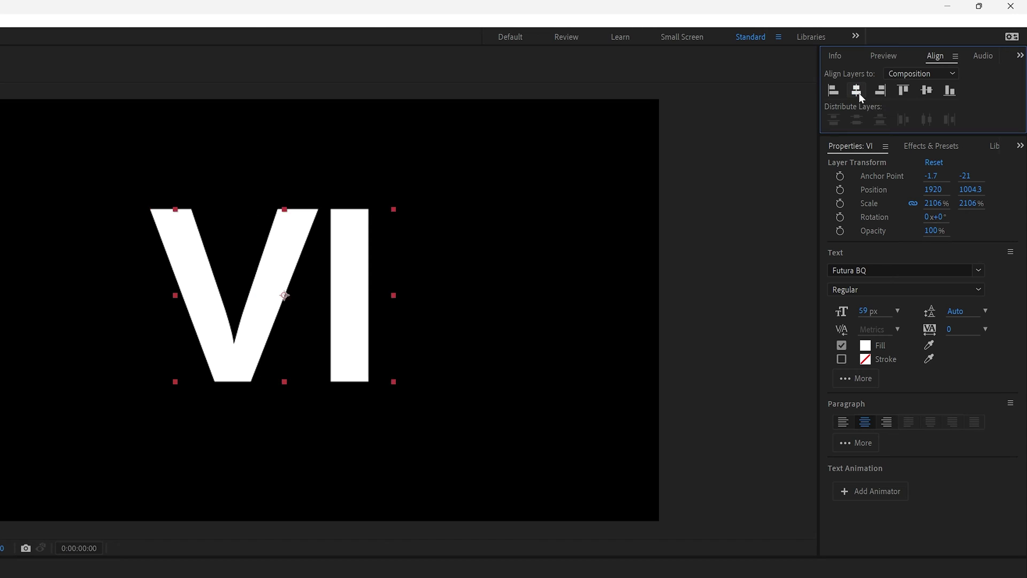
left_click(918, 92)
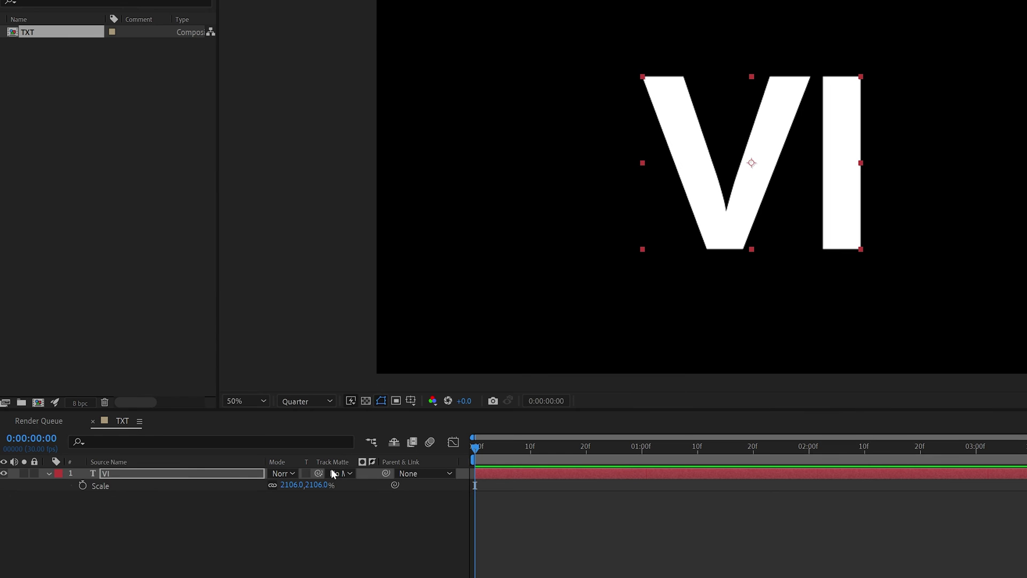
left_click_drag(291, 484, 191, 477)
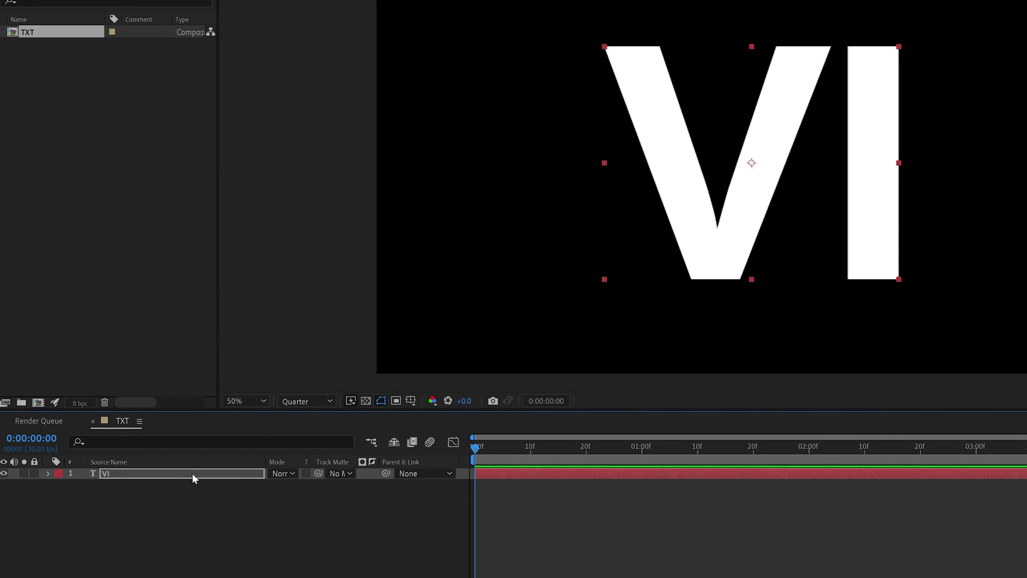
left_click(192, 473)
- Duplicate the VI text layer and give the copy a black fill
key("ctrl+d")
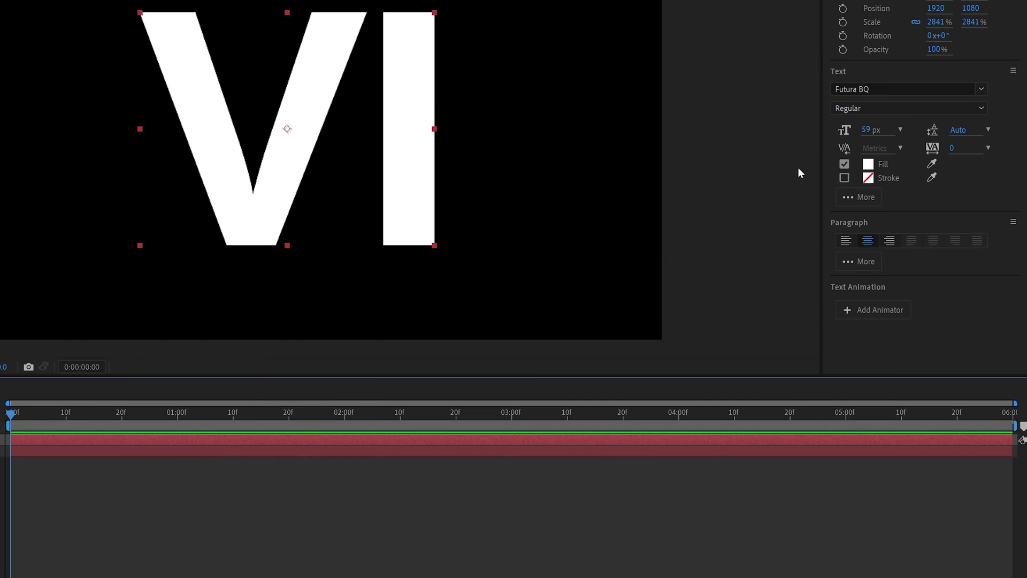
left_click(867, 165)
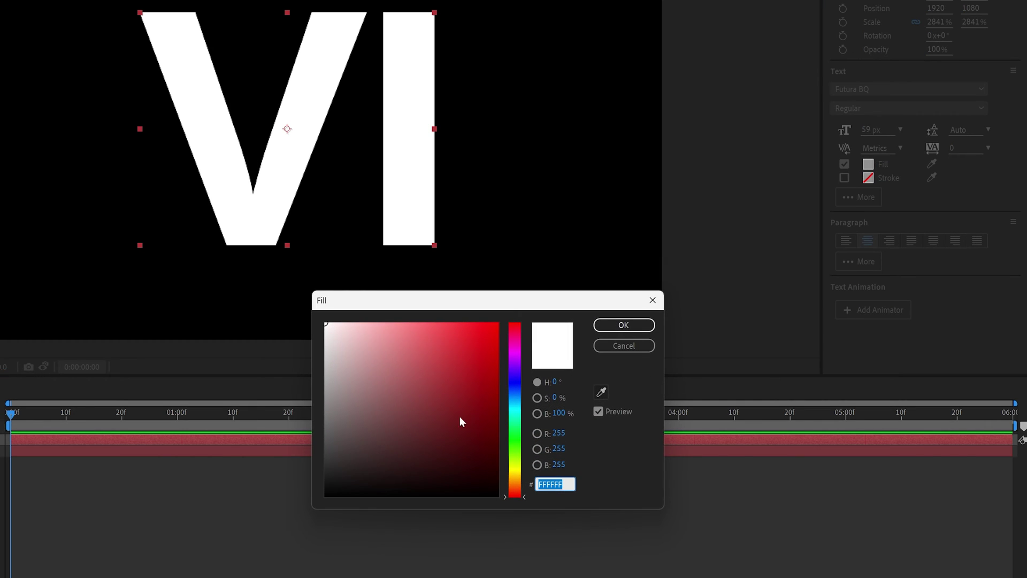
left_click_drag(460, 416, 268, 510)
left_click(633, 322)
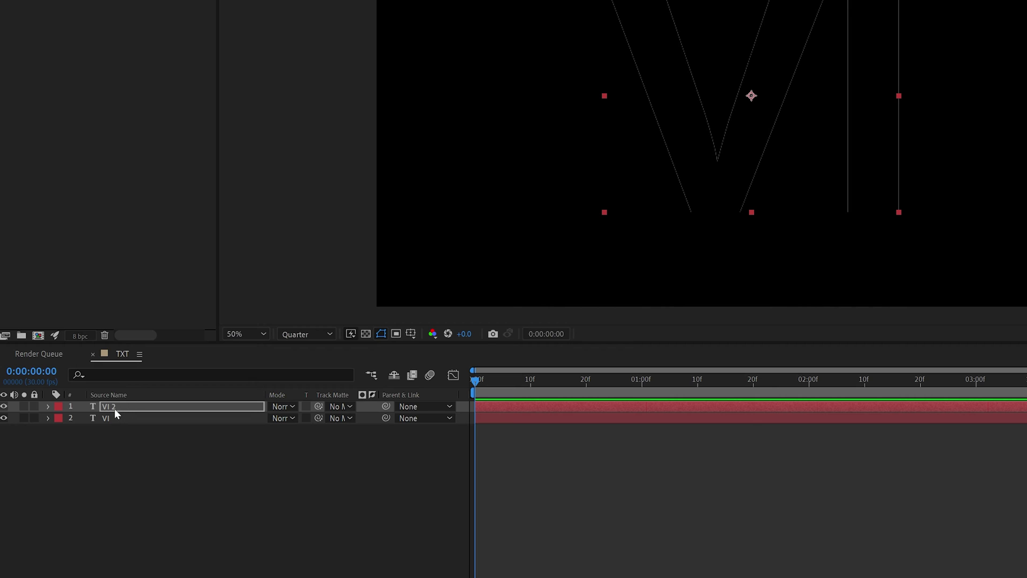
- Rename the copy VI_Black, hide it, and reselect the white VI layer
right_click(114, 409)
left_click(160, 384)
left_click(122, 405)
type("_B")
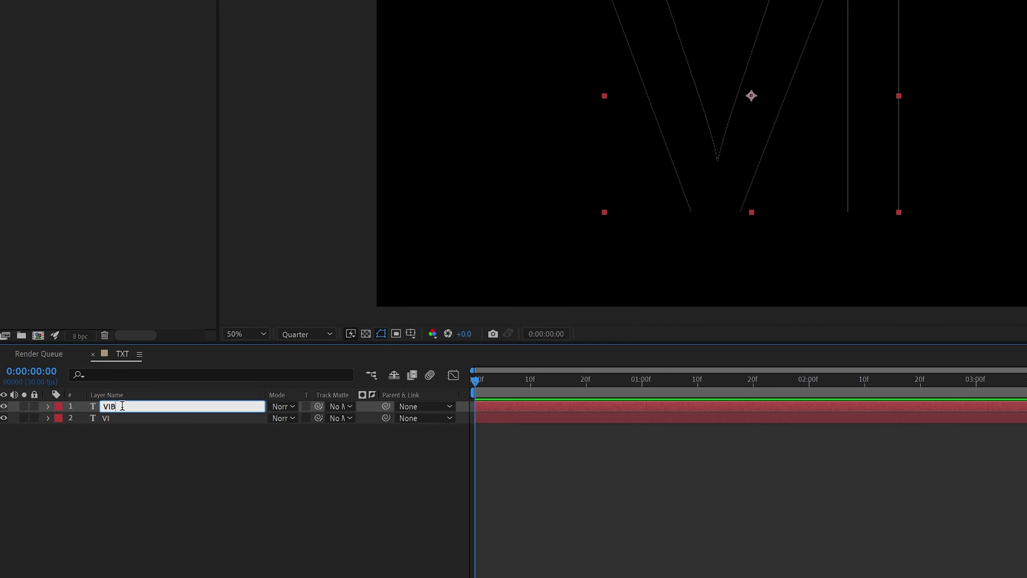
type("lack")
key("Return")
left_click(4, 405)
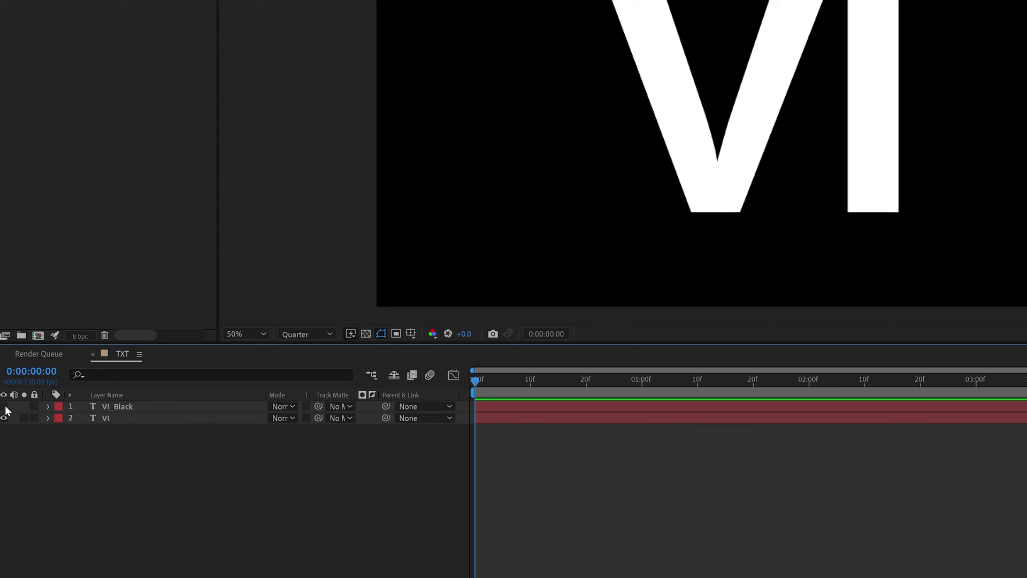
left_click(113, 418)
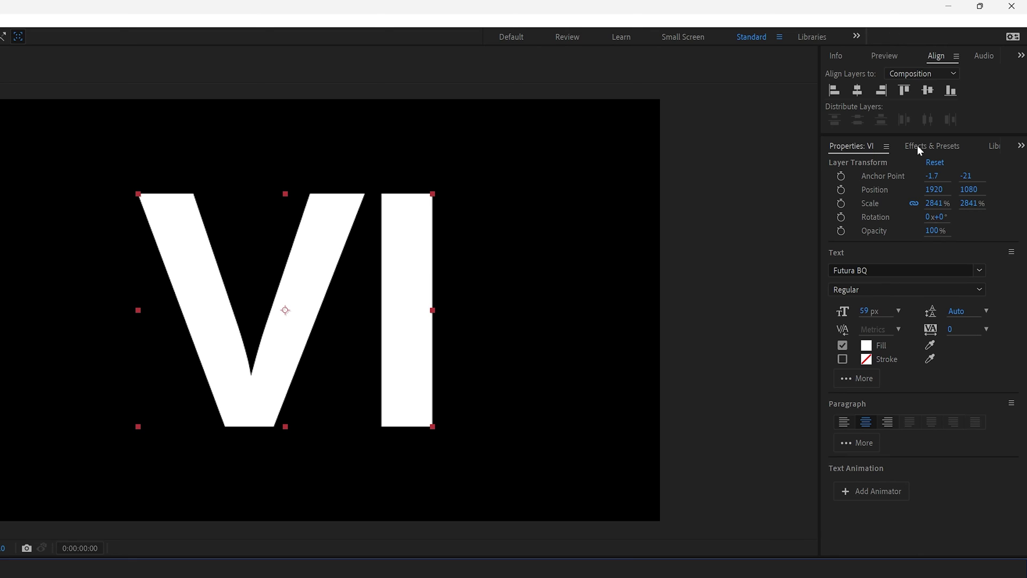
- Apply the 4-Color Gradient effect to the VI layer, found by searching 'gradi'
left_click(916, 145)
left_click(910, 164)
type("grad")
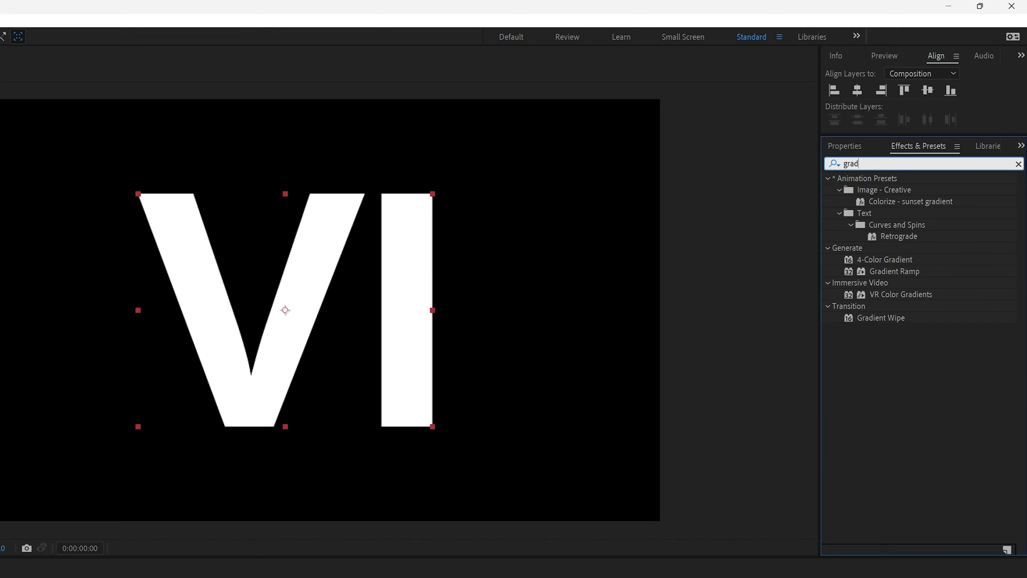
type("i")
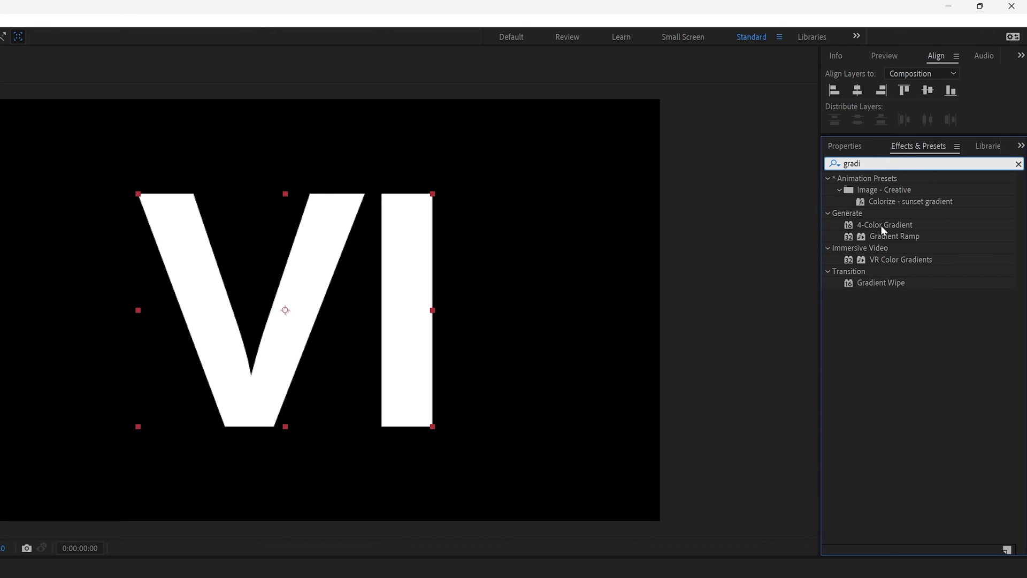
left_click_drag(881, 226, 126, 382)
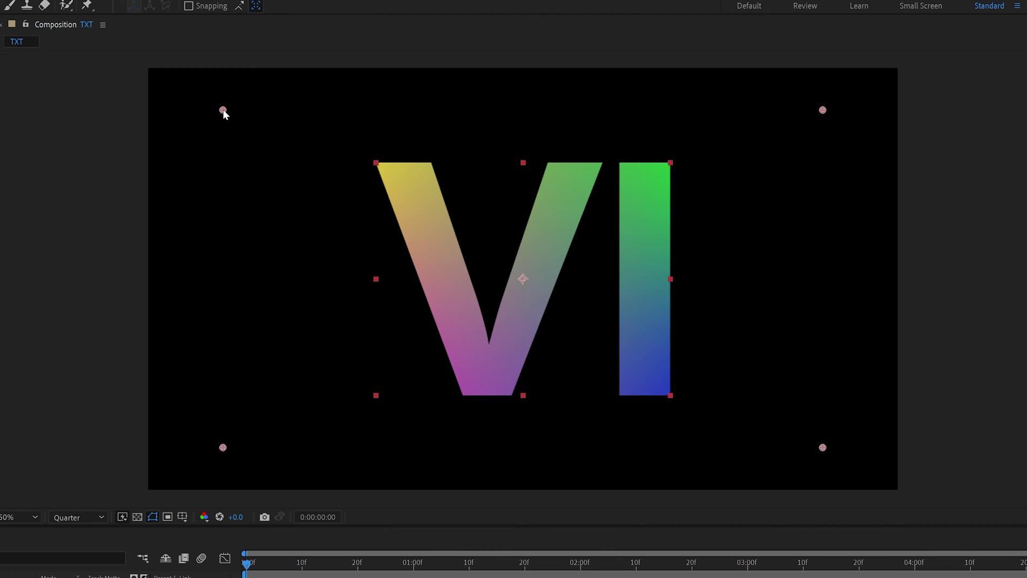
- Move the four gradient points onto the corners of the V and I letters
left_click_drag(223, 110, 369, 162)
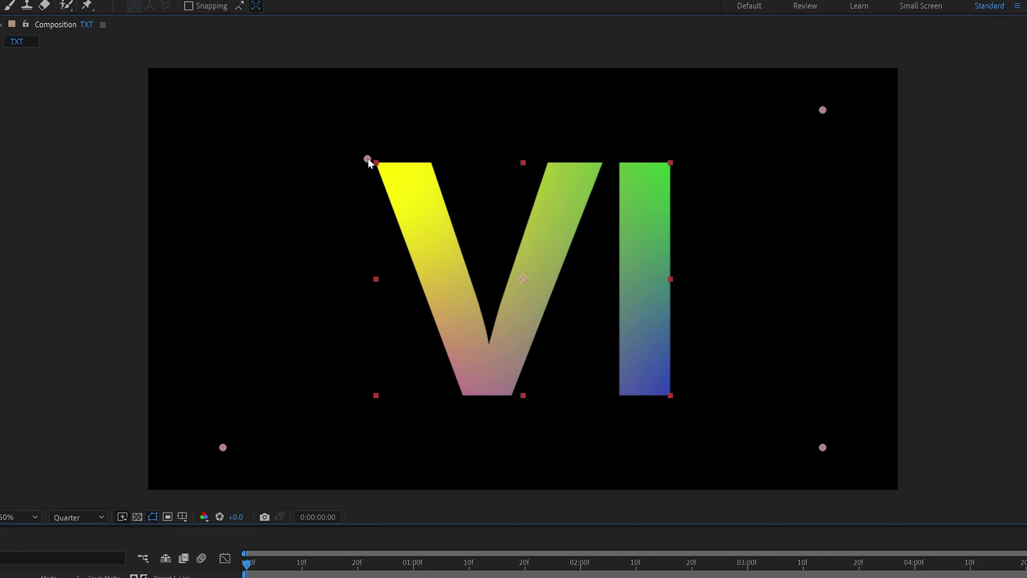
left_click_drag(823, 110, 678, 166)
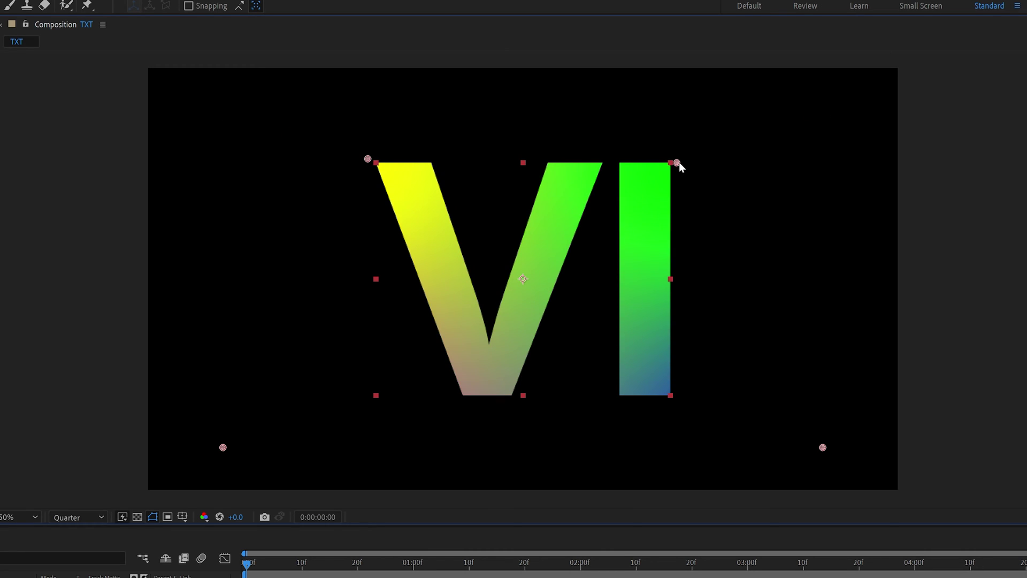
left_click_drag(823, 447, 677, 401)
left_click_drag(223, 447, 443, 393)
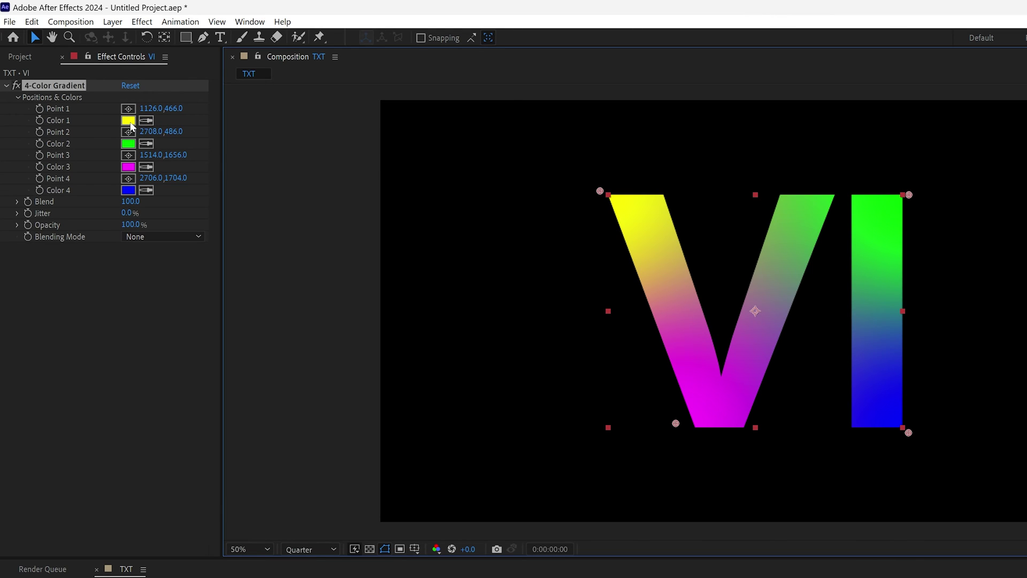
- Change gradient Color 1 to orange F88B00 and set Color 4 to orange
left_click(130, 122)
left_click(988, 577)
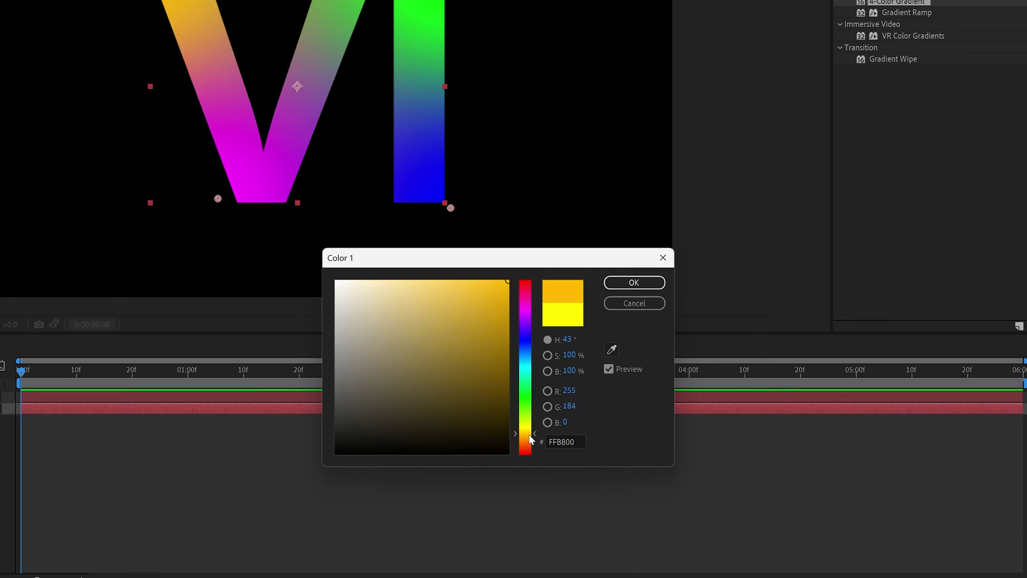
left_click_drag(528, 436, 528, 439)
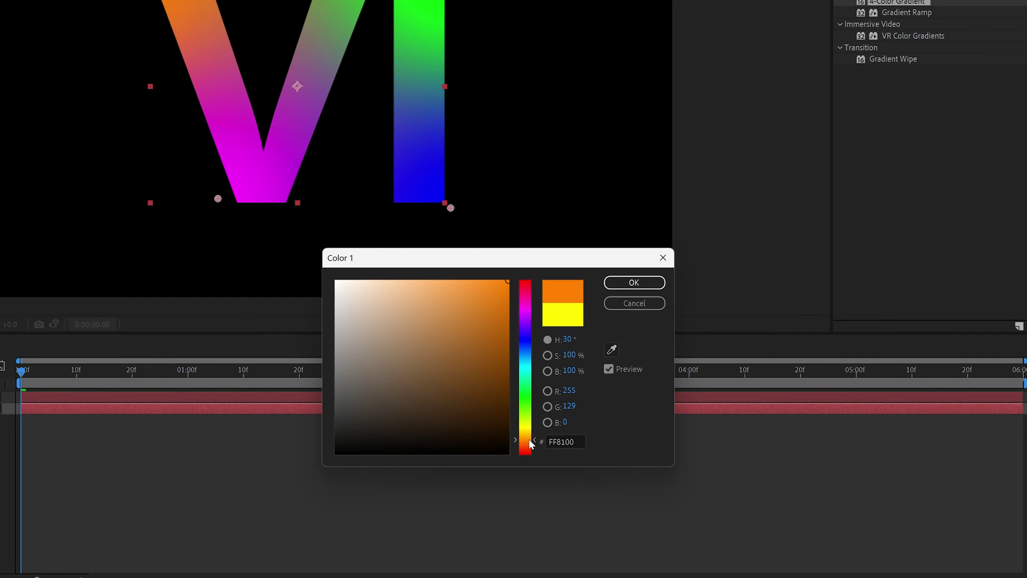
left_click(567, 441)
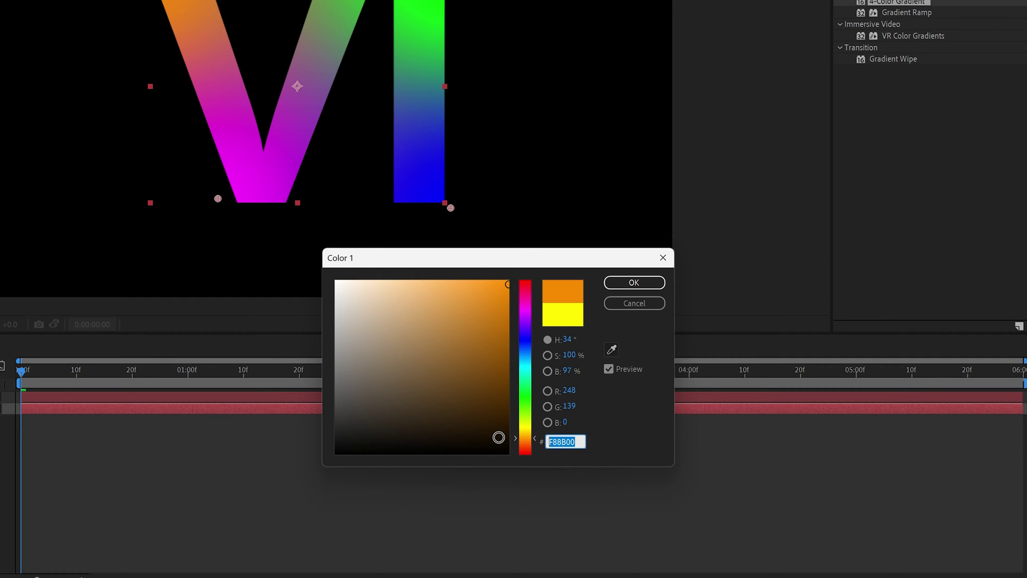
left_click(622, 285)
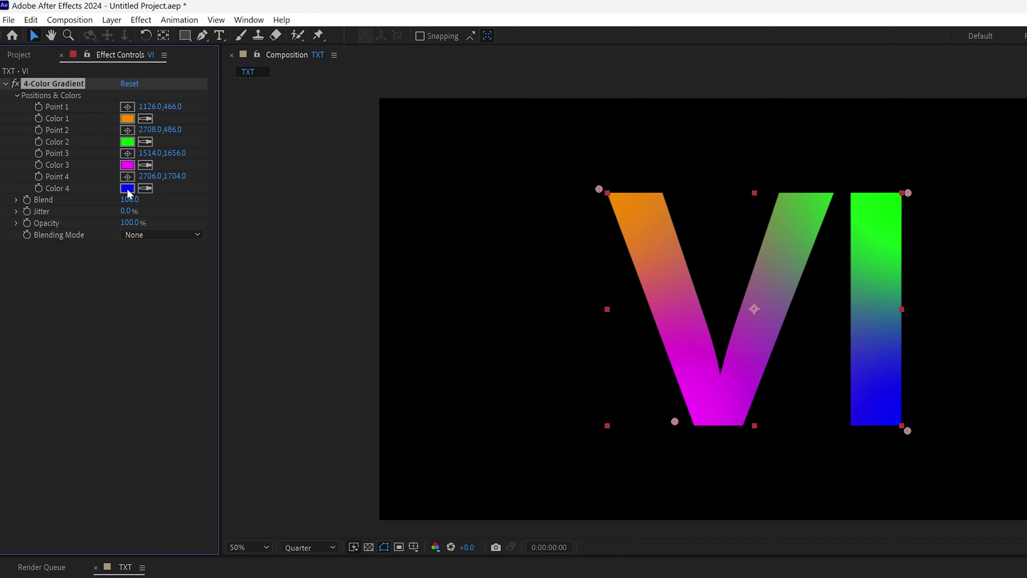
left_click(125, 187)
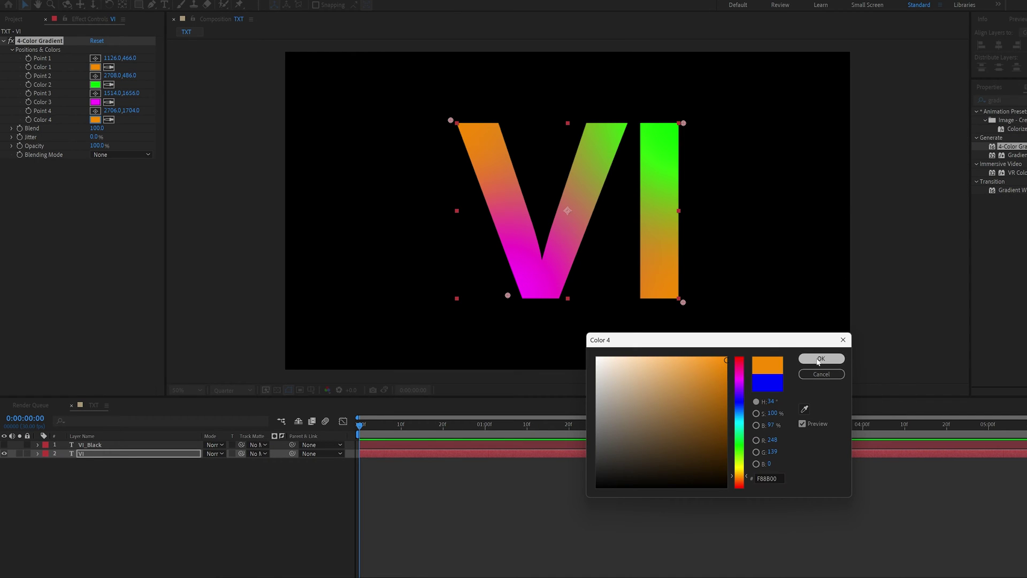
left_click(816, 362)
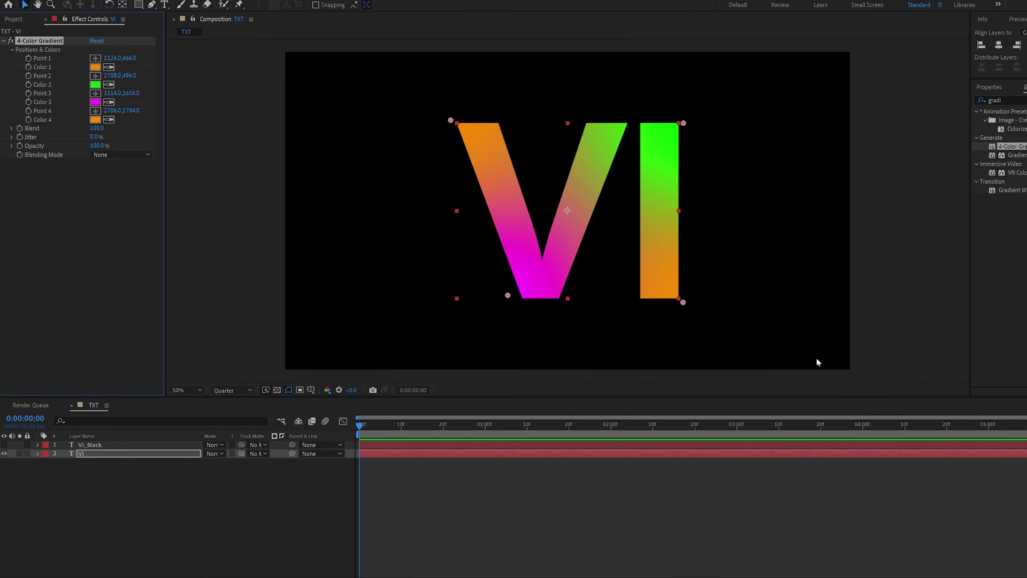
- Shift gradient Color 2 to magenta and keep Color 3 as magenta FF00FF
left_click(96, 85)
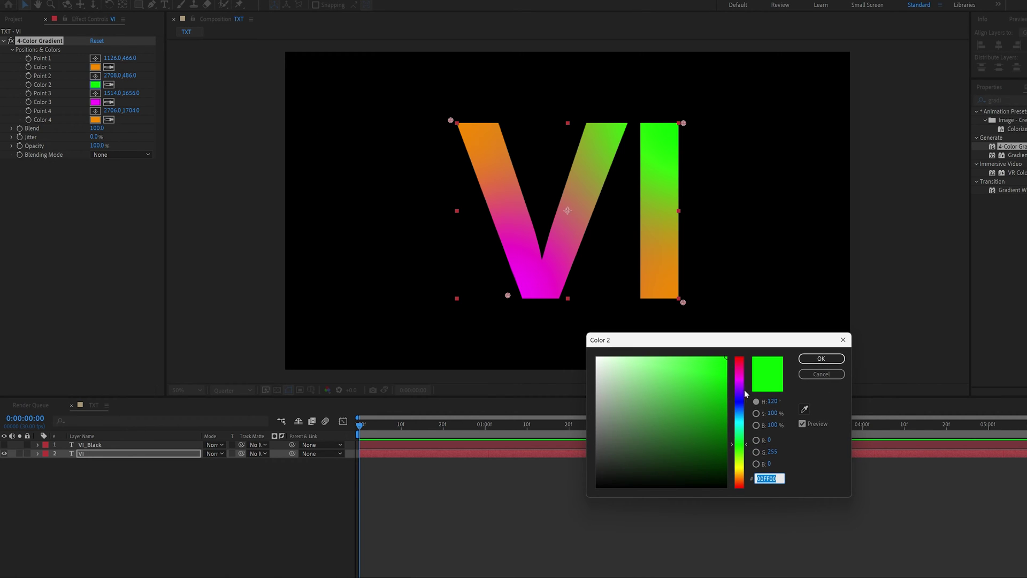
left_click_drag(746, 393, 743, 380)
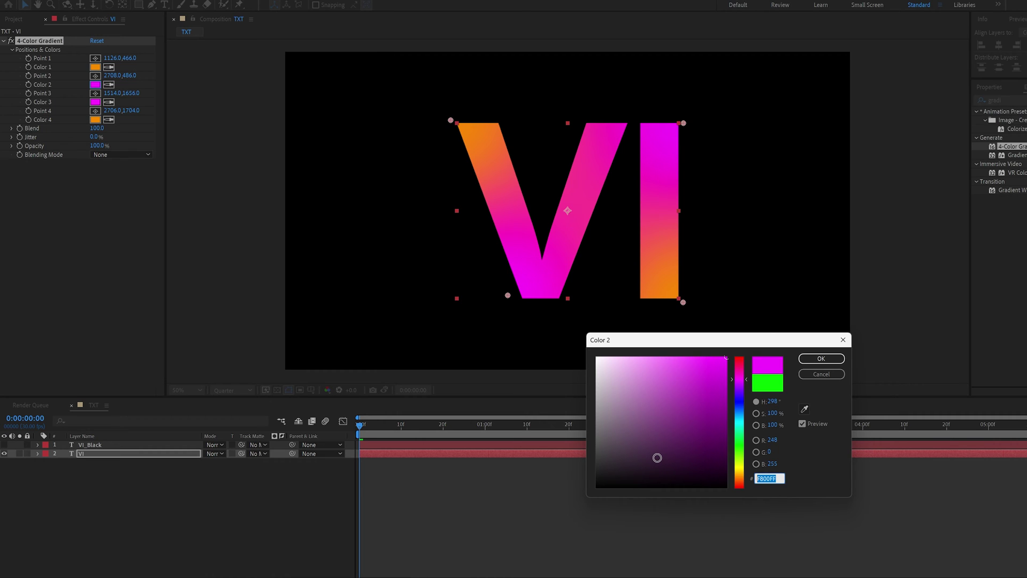
left_click(821, 358)
left_click(95, 102)
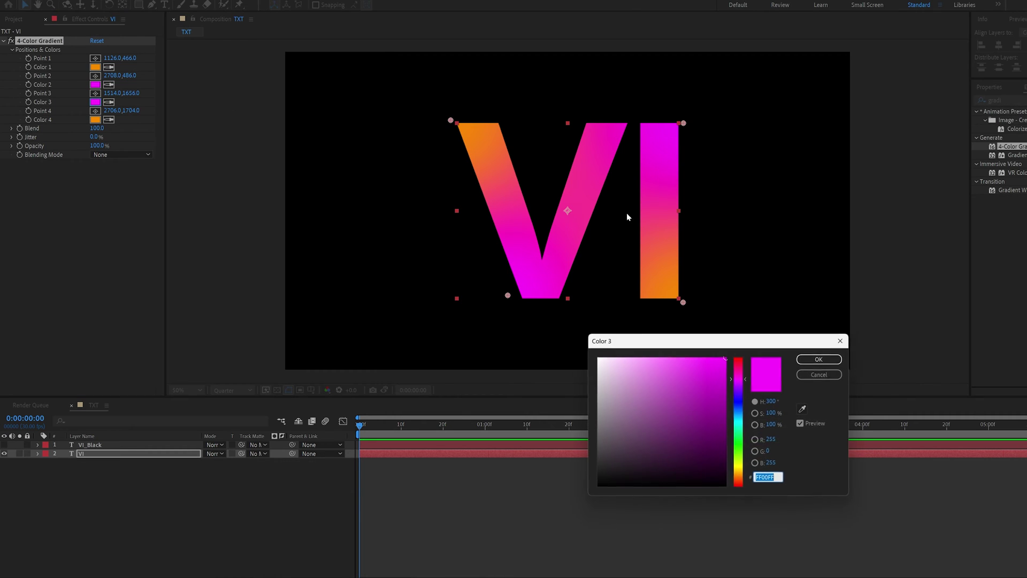
left_click(821, 358)
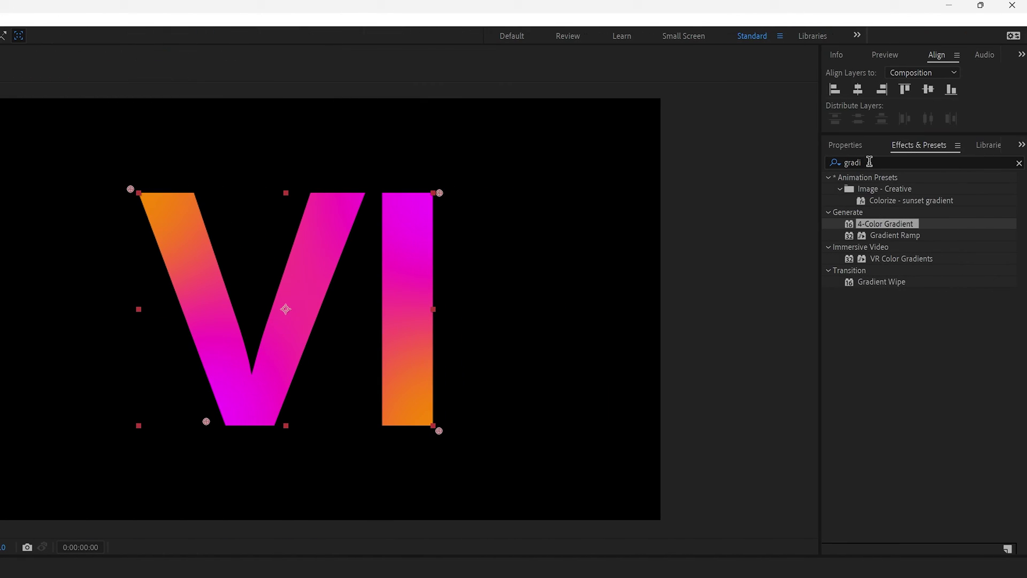
- Apply CC Radial Blur to the VI text via a 'cc rad' search, amount around 20
key("ctrl+a")
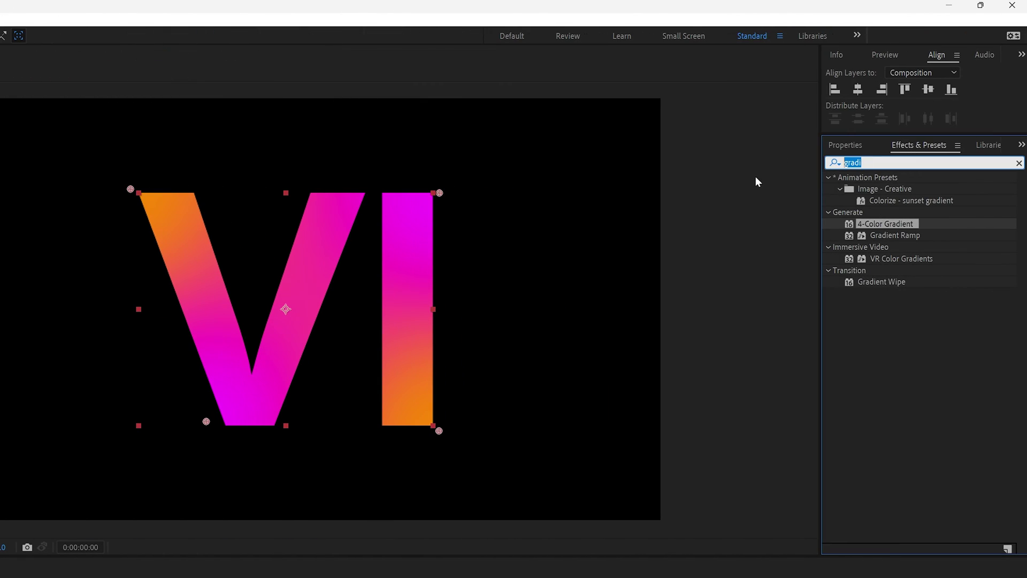
type("cc rad")
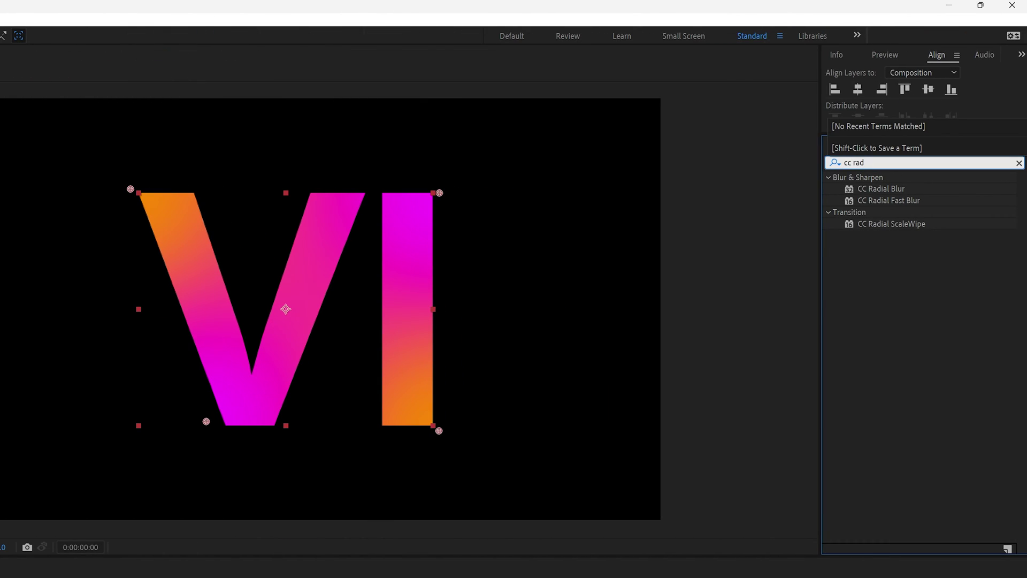
left_click_drag(867, 193, 102, 320)
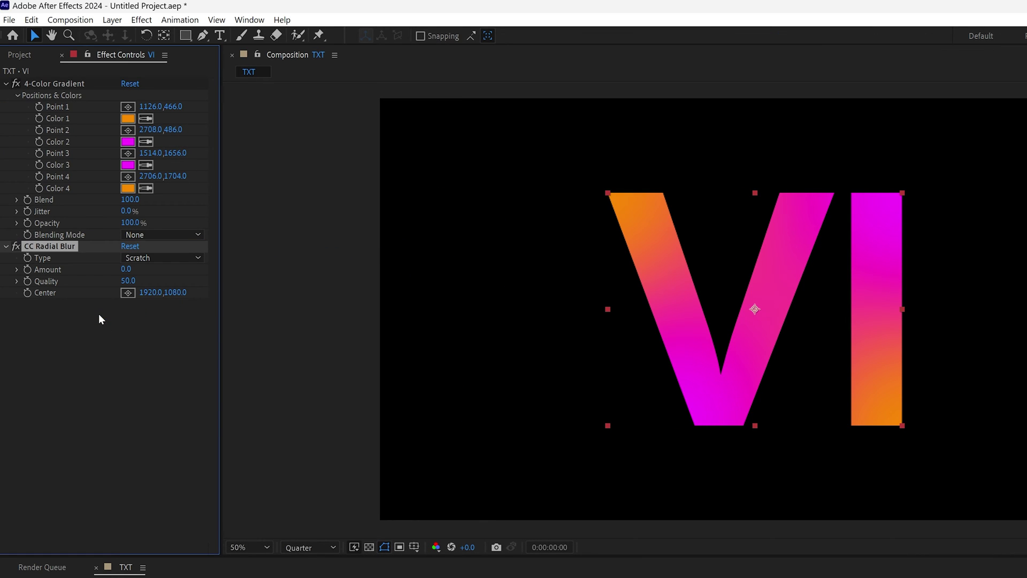
left_click_drag(125, 269, 142, 265)
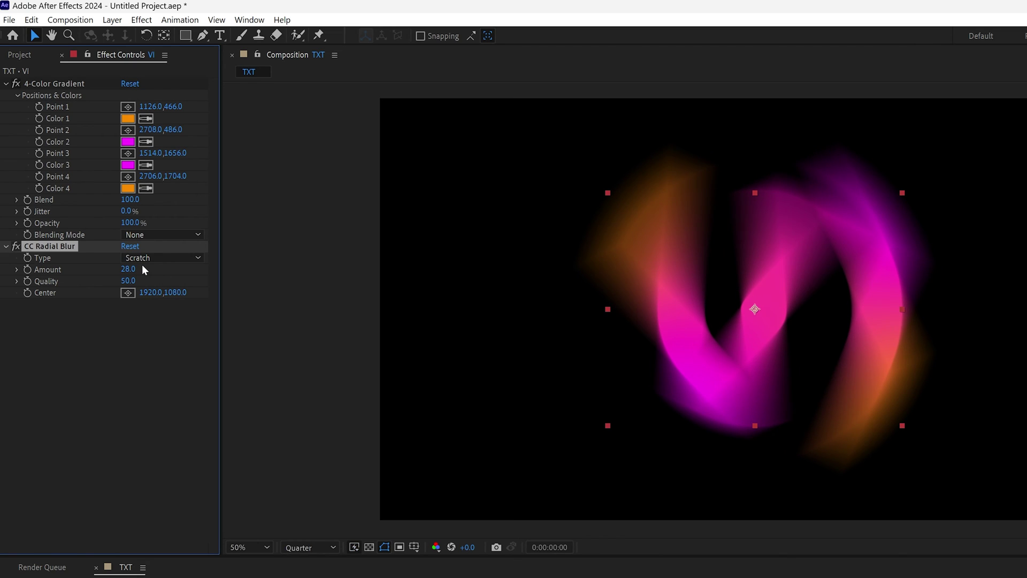
- Switch the radial blur type to Fading Zoom and increase its amount
left_click(157, 260)
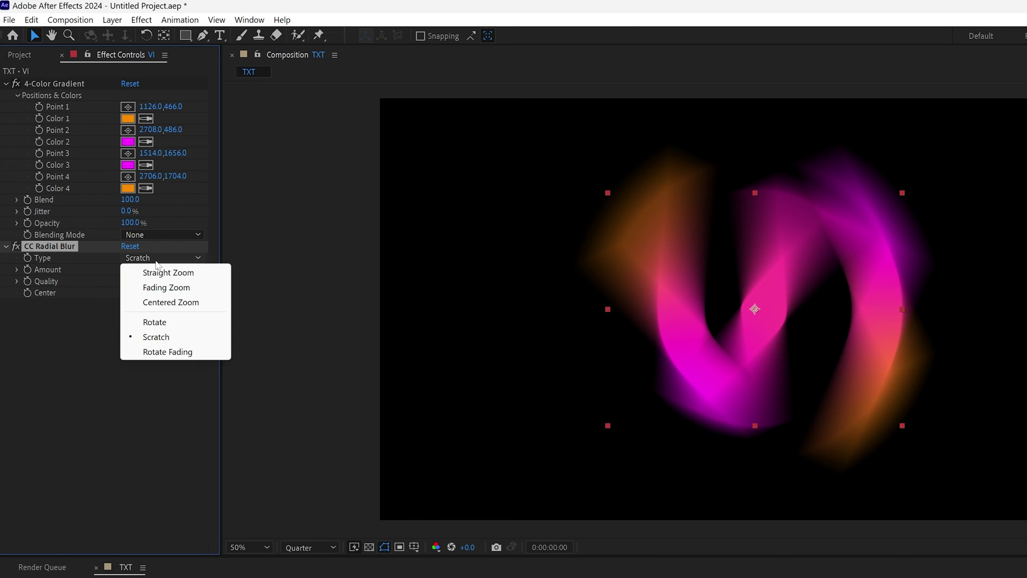
left_click(169, 287)
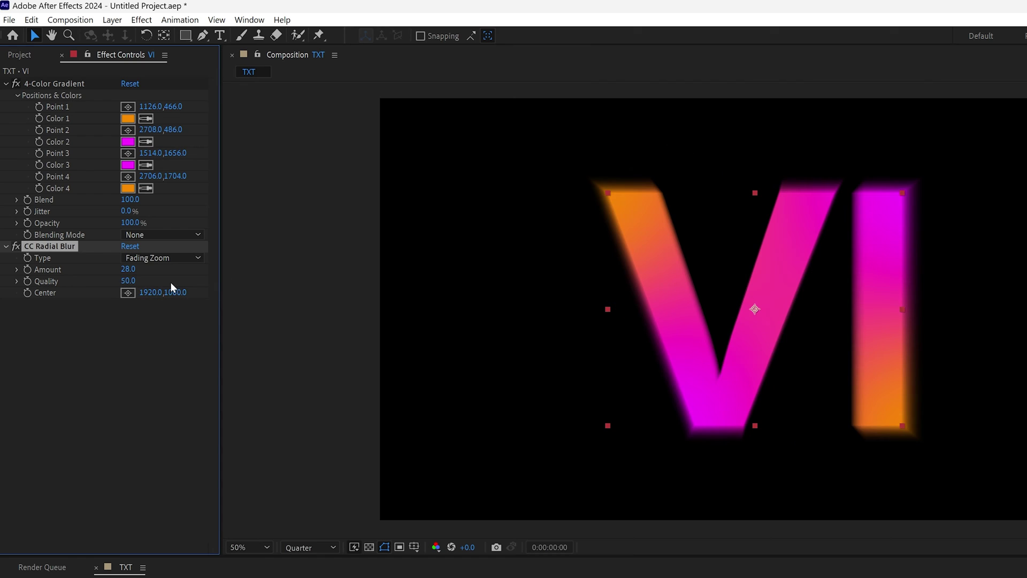
left_click_drag(128, 269, 145, 270)
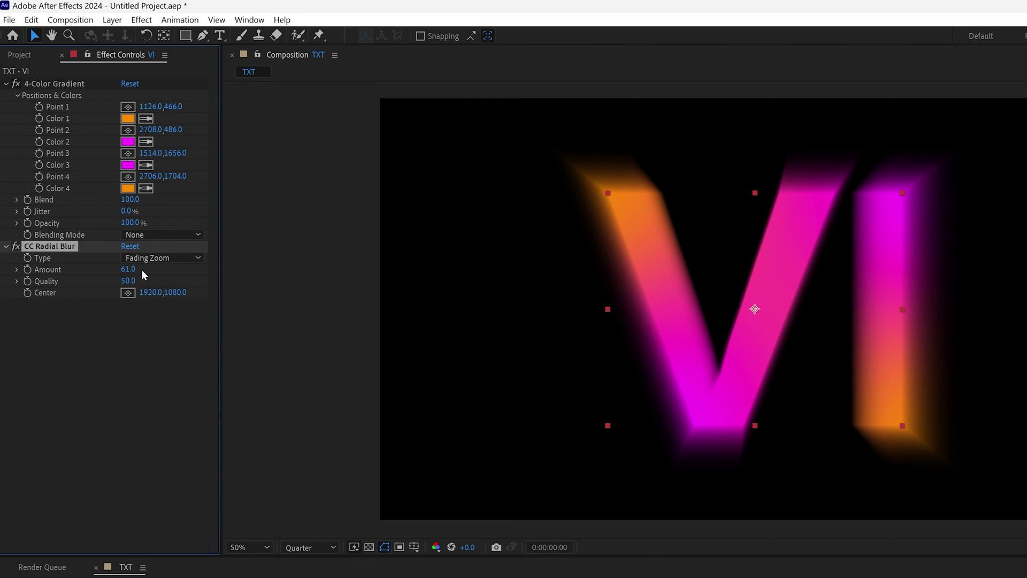
left_click(128, 269)
- Set the radial blur amount to 50, then duplicate VI and place the copy below it
type("50")
key("Return")
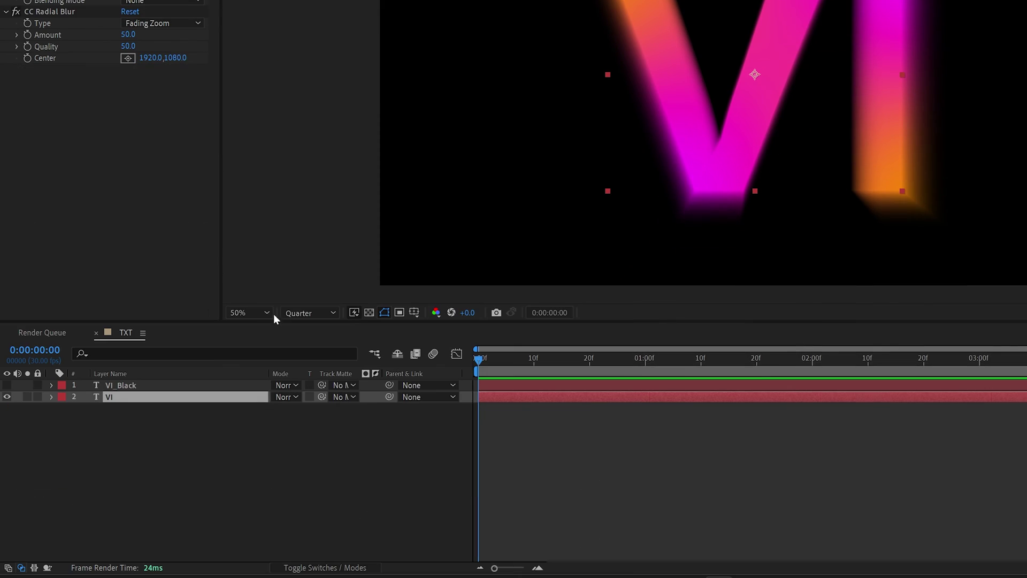
left_click(140, 398)
key("ctrl+d")
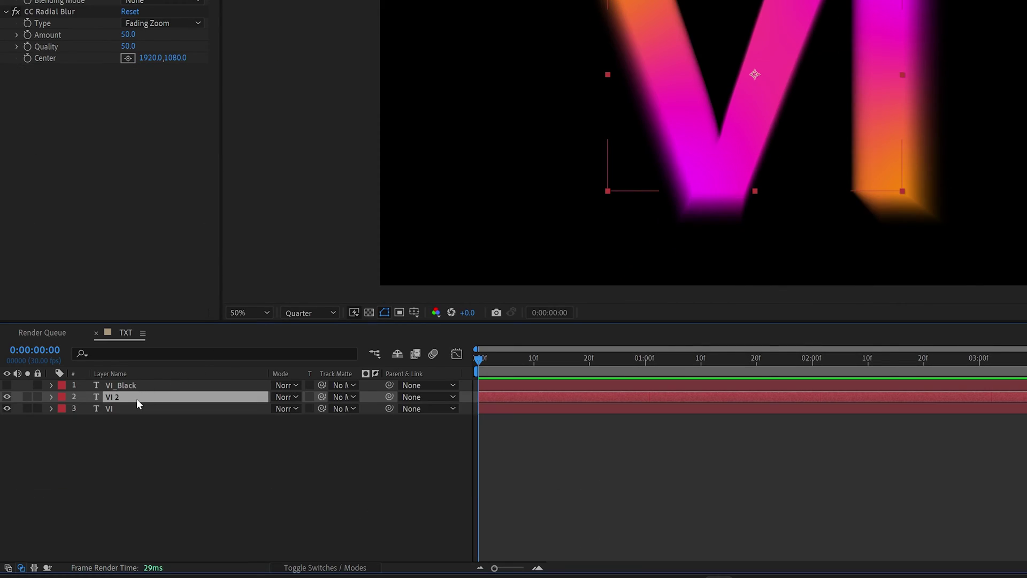
mouse_move(127, 396)
left_mouse_down()
mouse_move(127, 418)
mouse_move(120, 410)
left_mouse_up()
- Rename the copied layer VI_Radial
right_click(120, 409)
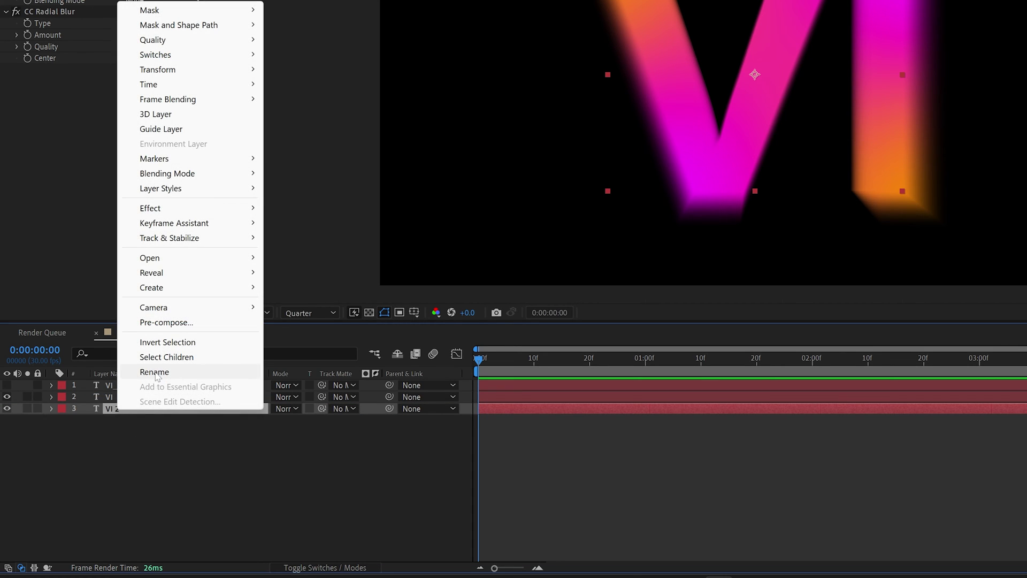
left_click(133, 371)
type("VI_R")
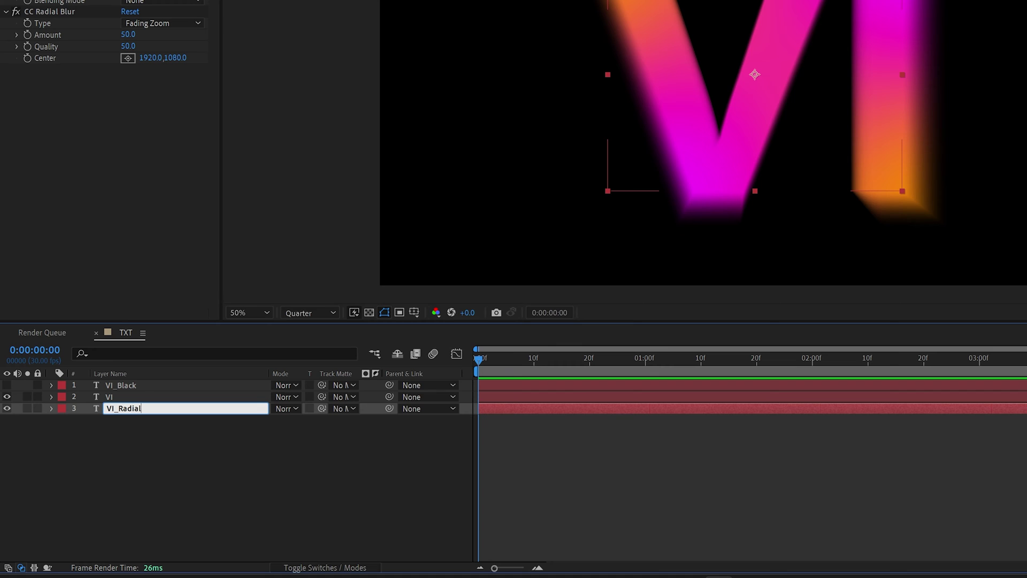
type("adial")
key("Return")
- Toggle VI_Black on and off to preview the hollow glow letters
left_click(114, 398)
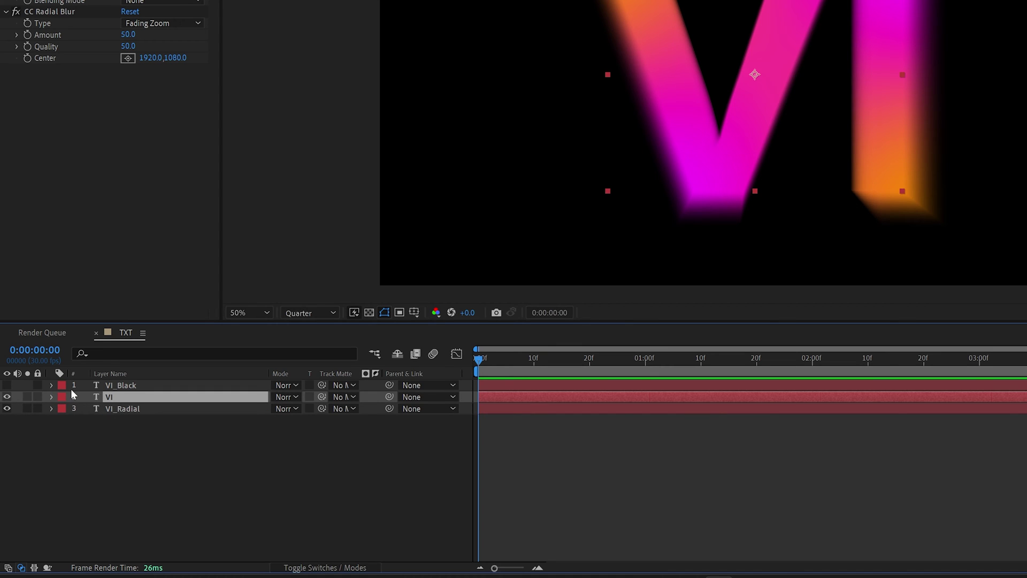
left_click(7, 385)
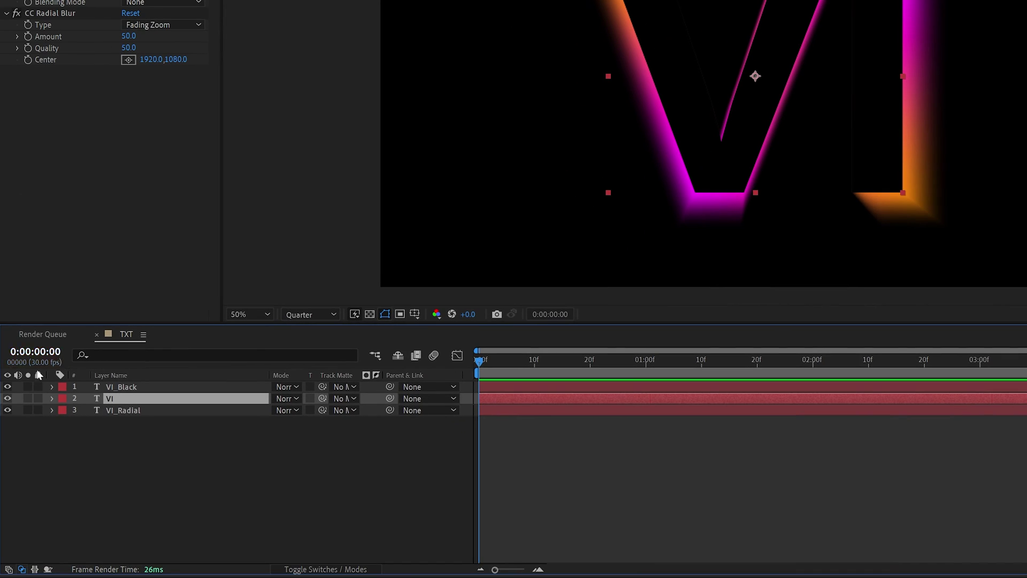
left_click(7, 387)
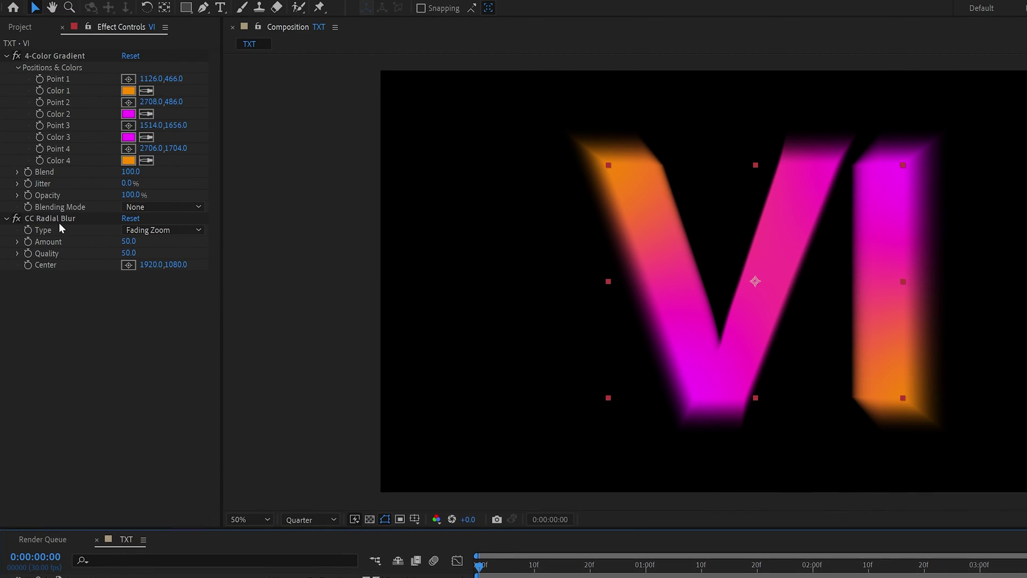
- Swap VI's CC Radial Blur for a Fast Box Blur with radius 19, viewing at 100%
left_click(57, 13)
key("Delete")
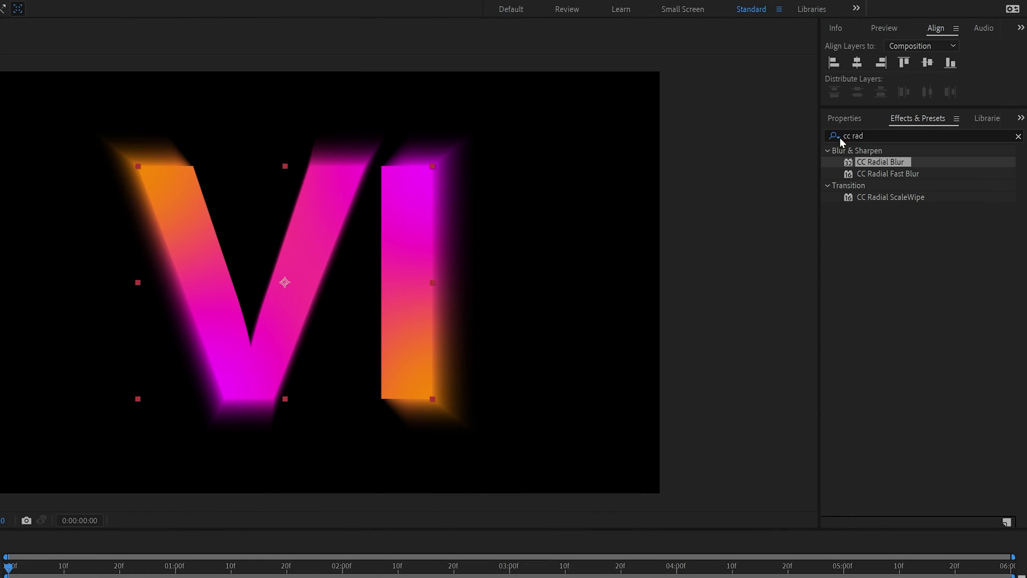
left_click(843, 136)
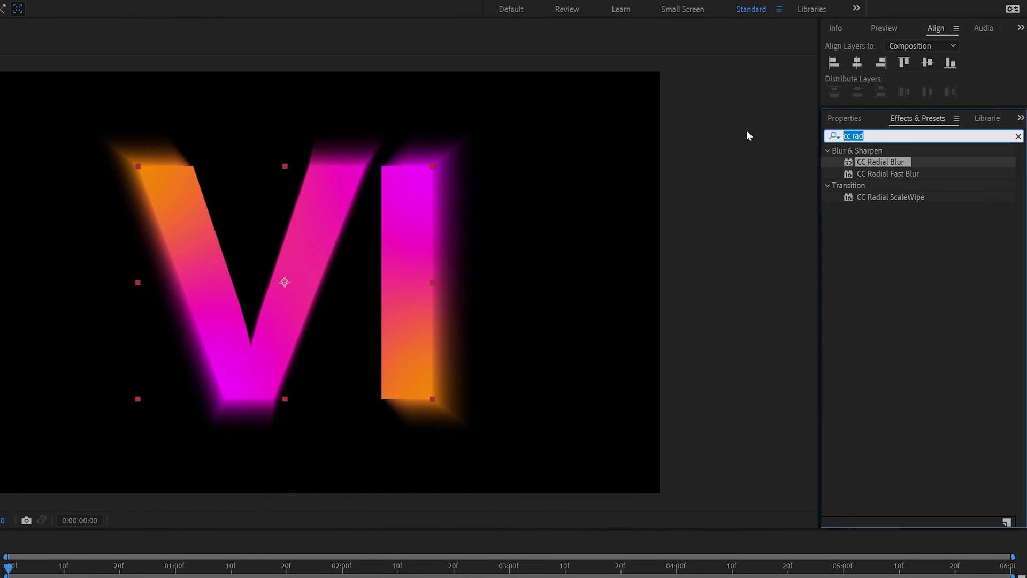
type("fast box")
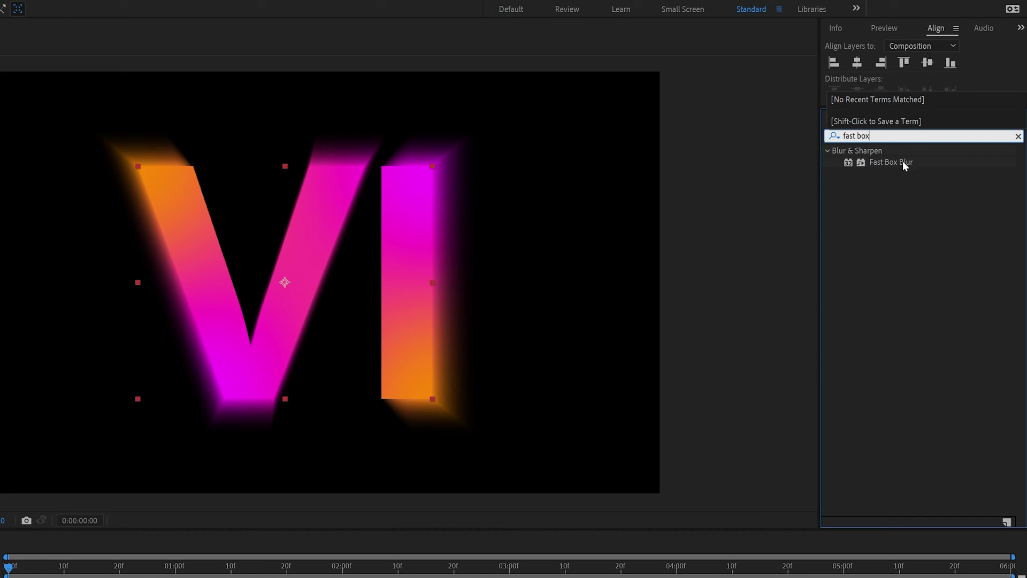
left_click_drag(904, 166, 179, 203)
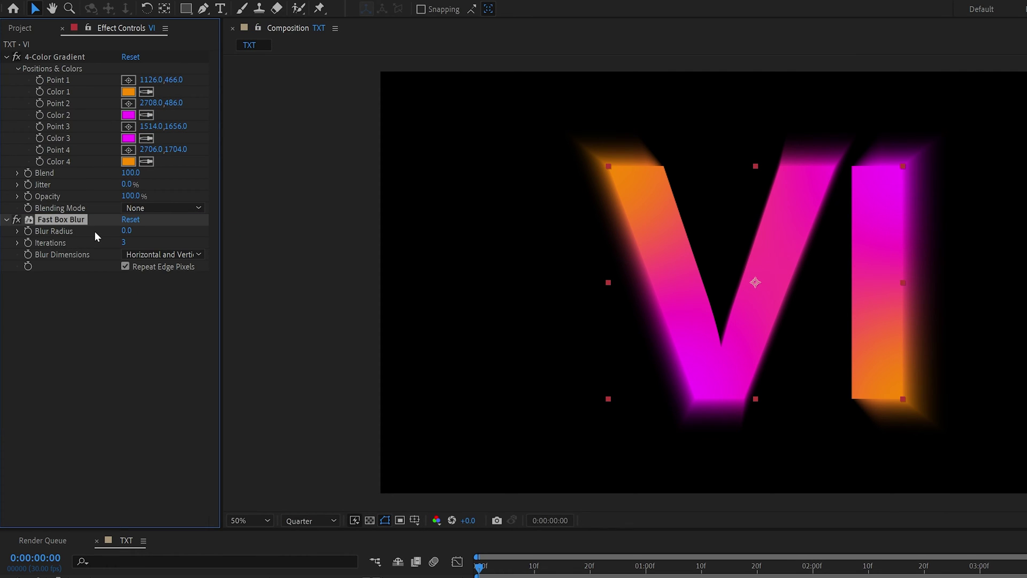
left_click_drag(126, 234, 138, 230)
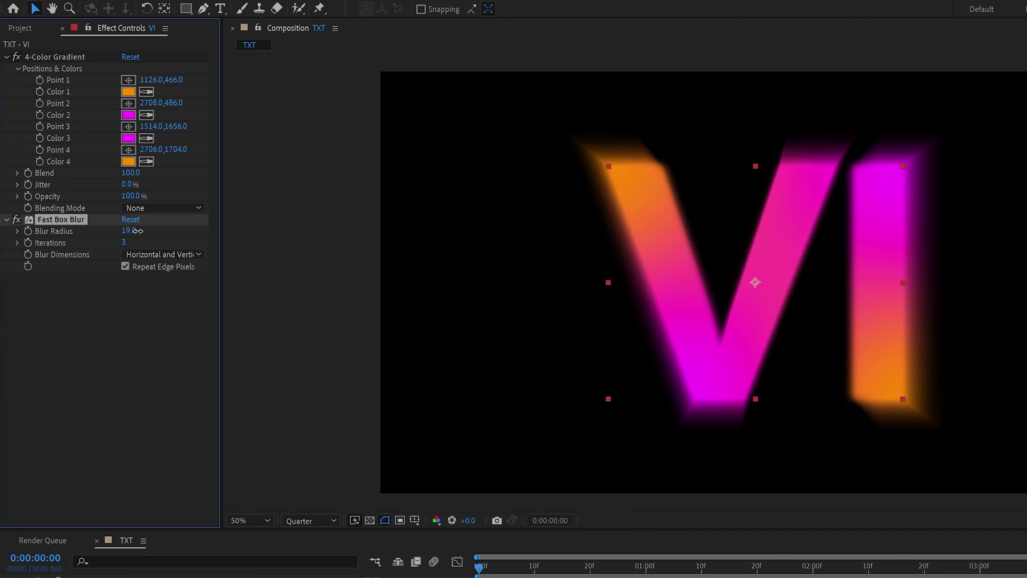
key(".")
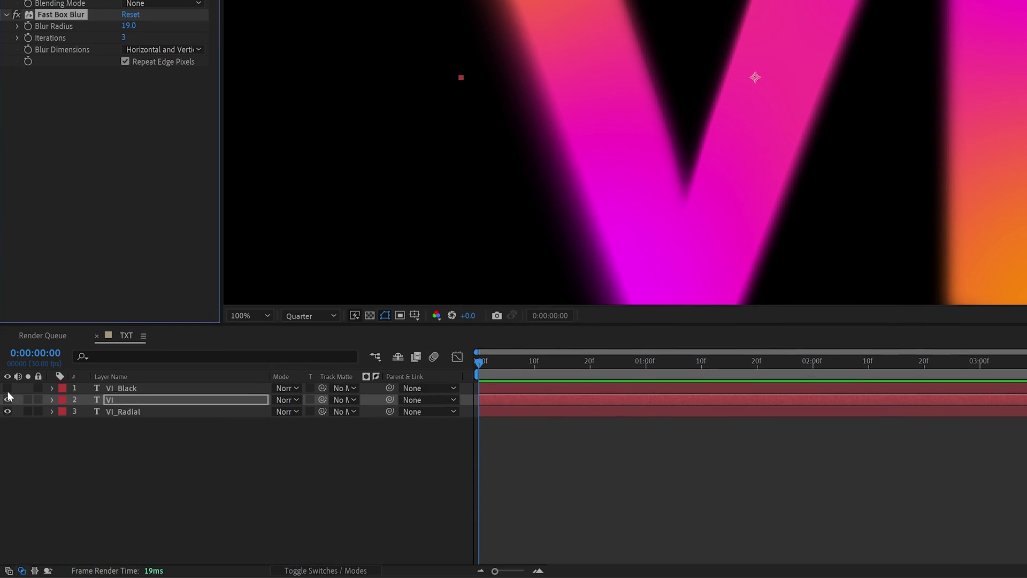
- Show VI_Black and raise the Fast Box Blur radius to 22
left_click(7, 398)
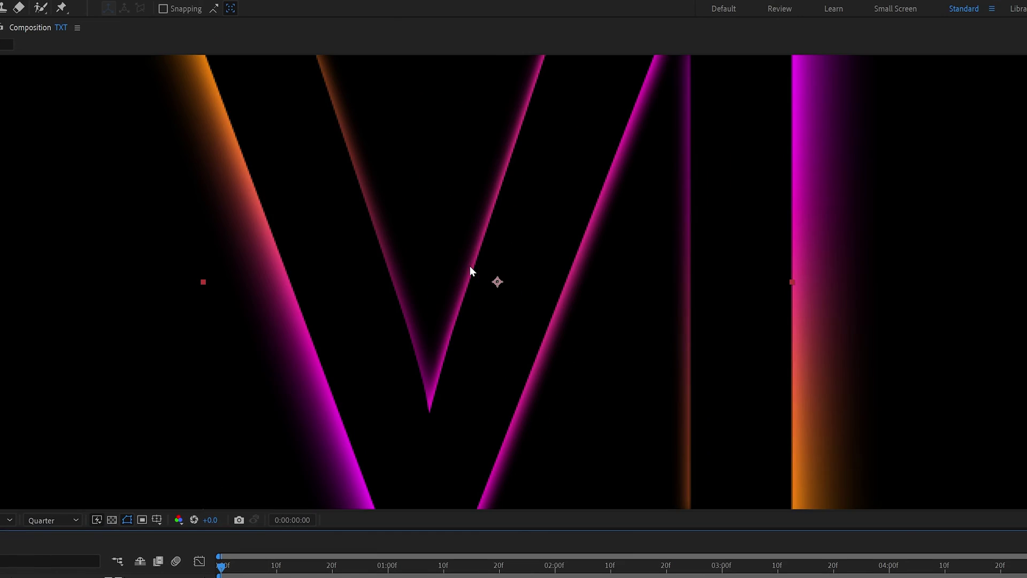
left_click_drag(480, 230, 468, 278)
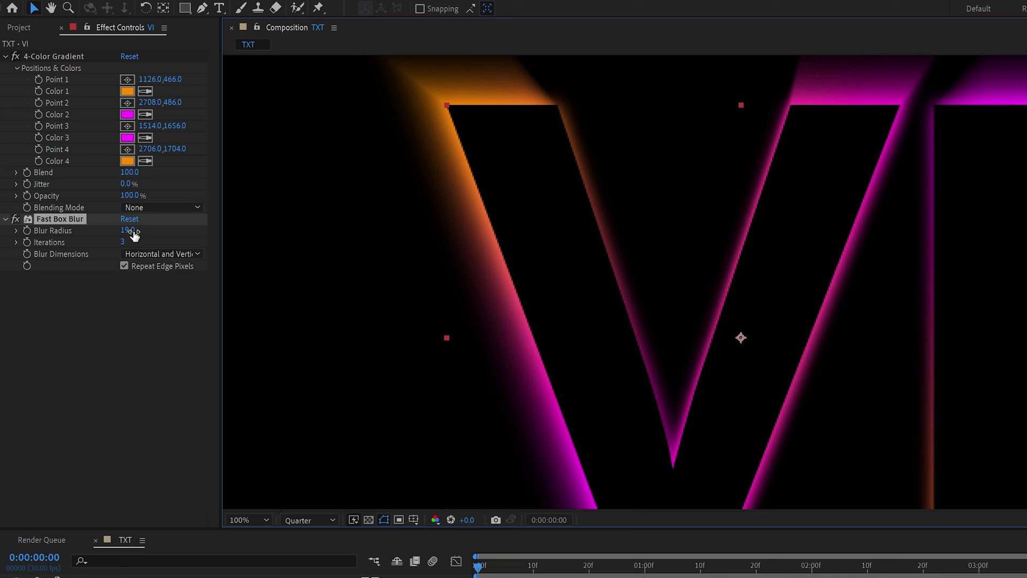
left_click_drag(133, 233, 135, 230)
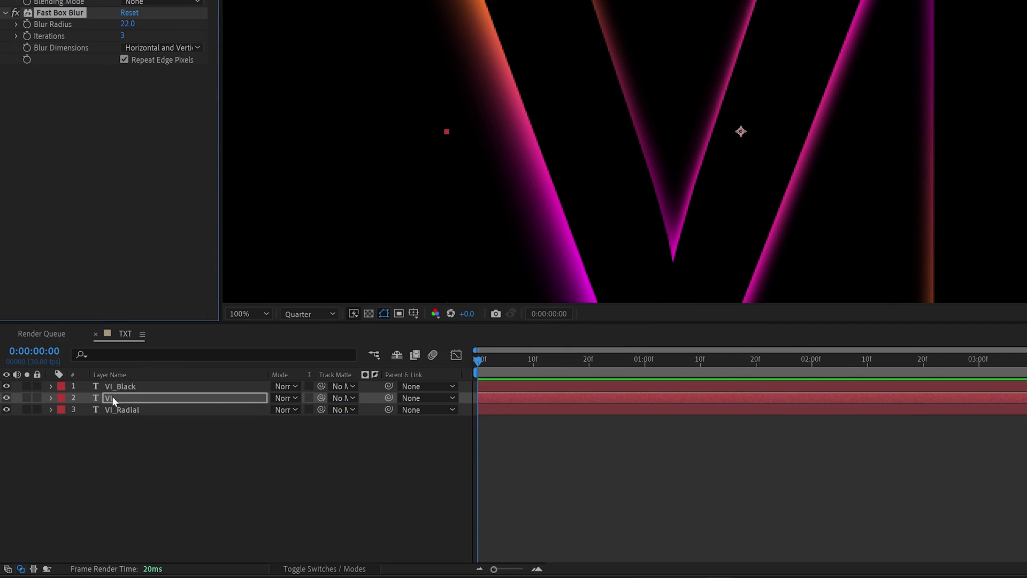
- Rename the VI layer 'VI_Glow Gradient' and duplicate it
right_click(111, 398)
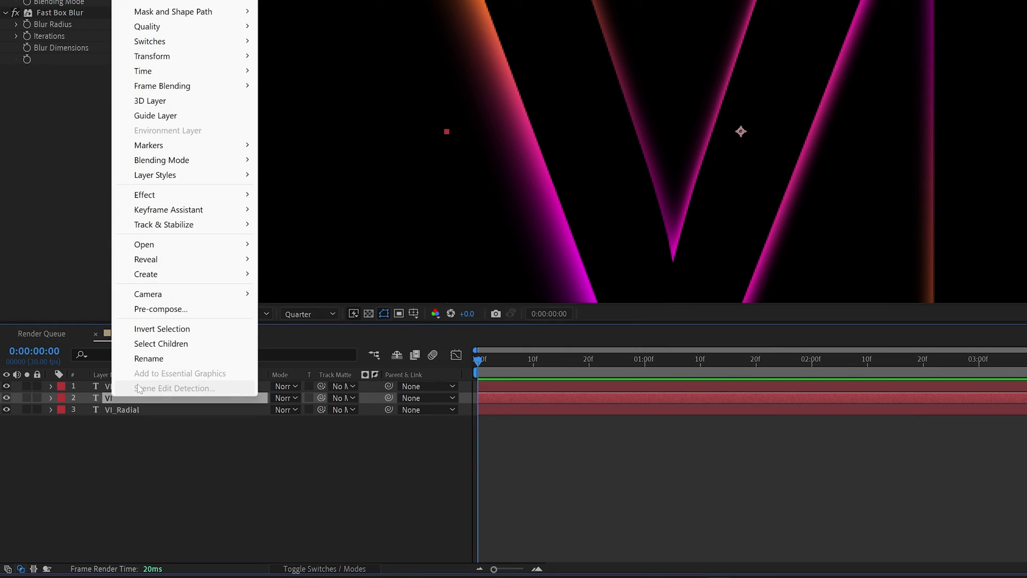
left_click(148, 358)
type("VI_Glow Gradient")
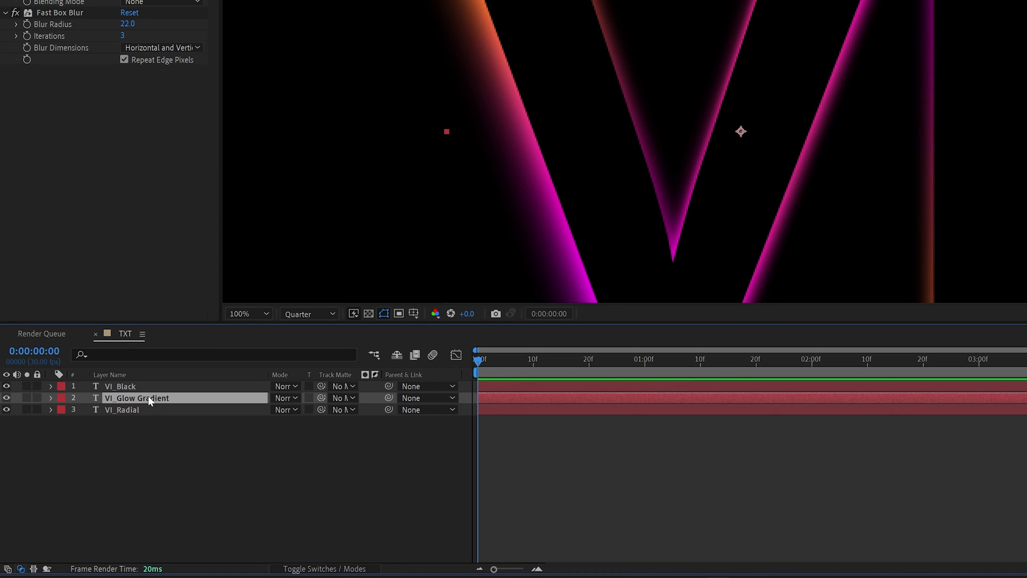
key("ctrl+d")
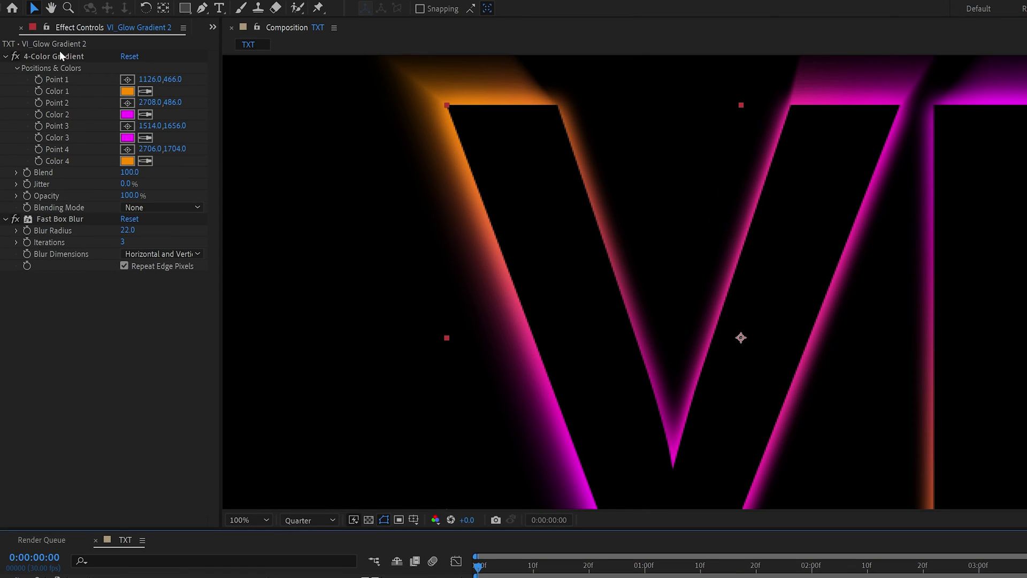
- Remove the copy's 4-Color Gradient and apply the Glow effect to it
left_click(59, 57)
key("Delete")
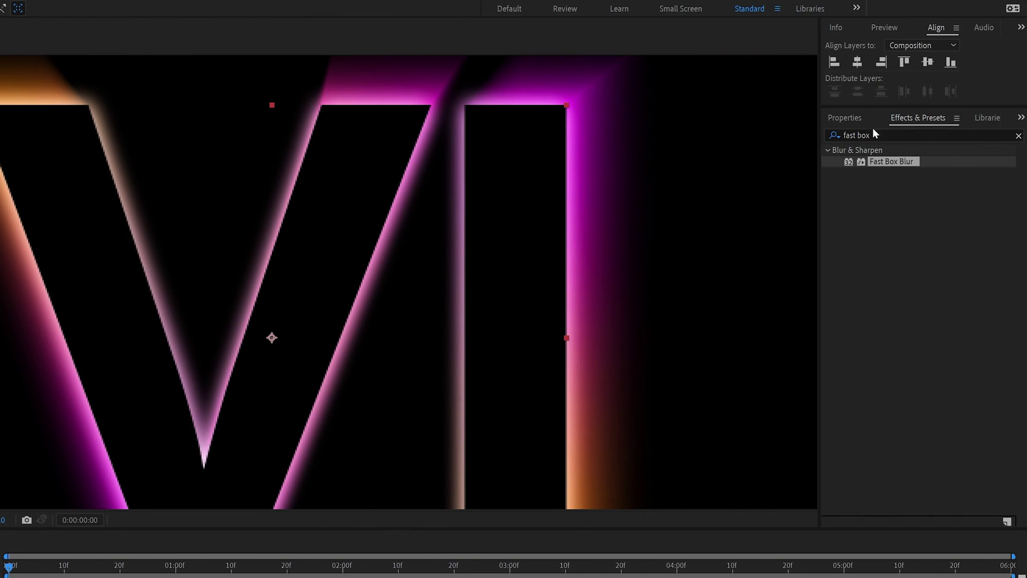
left_click(1026, 134)
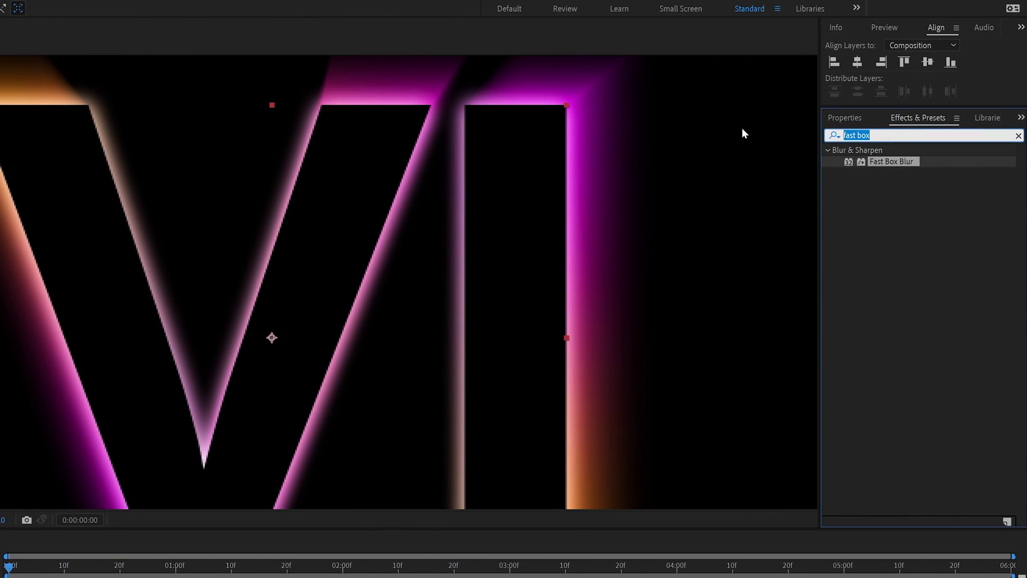
type("glow")
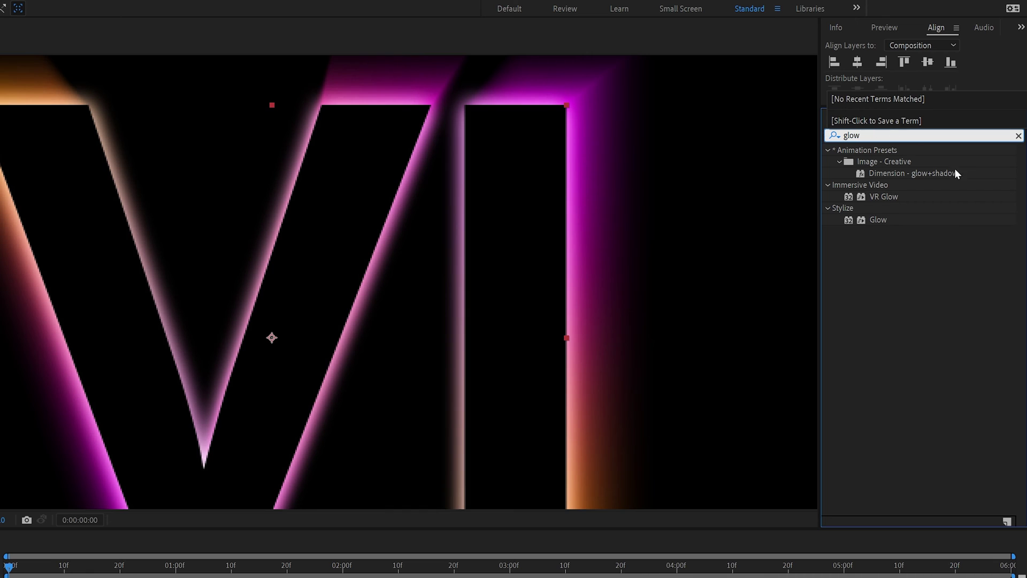
double_click(878, 221)
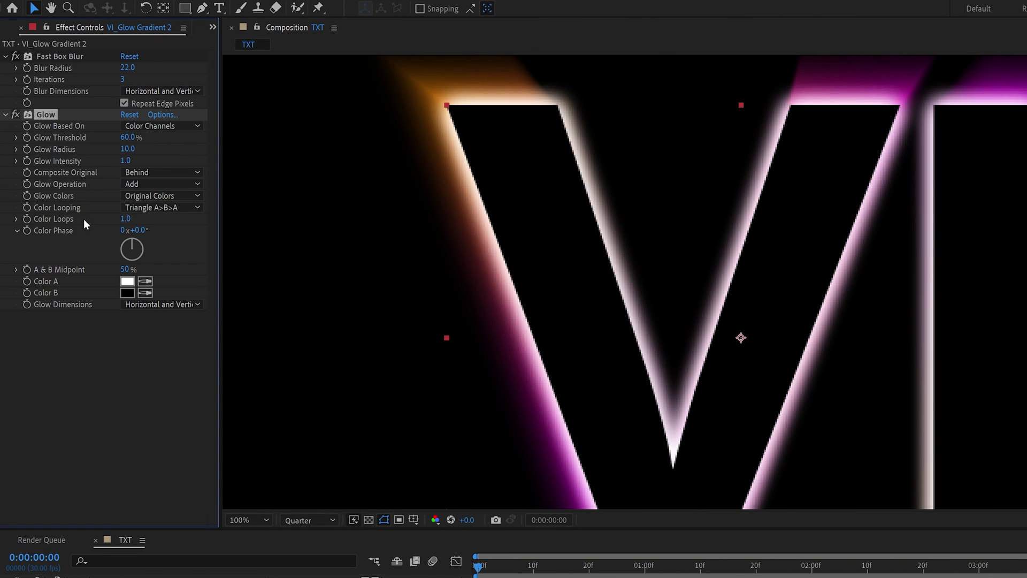
- Lower the Fast Box Blur radius to 3 and widen Glow Radius to 81
left_click(16, 114)
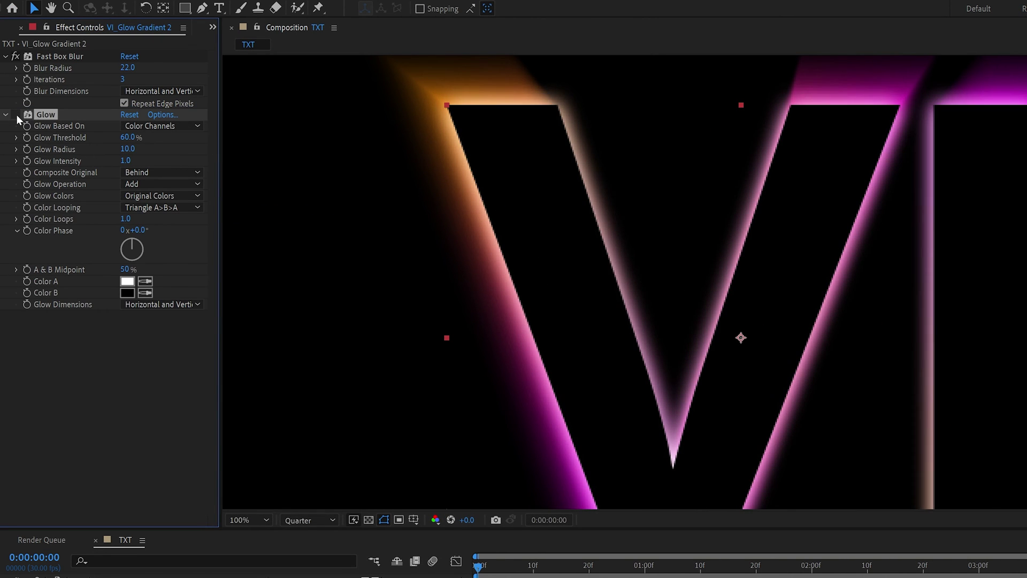
left_click(57, 56)
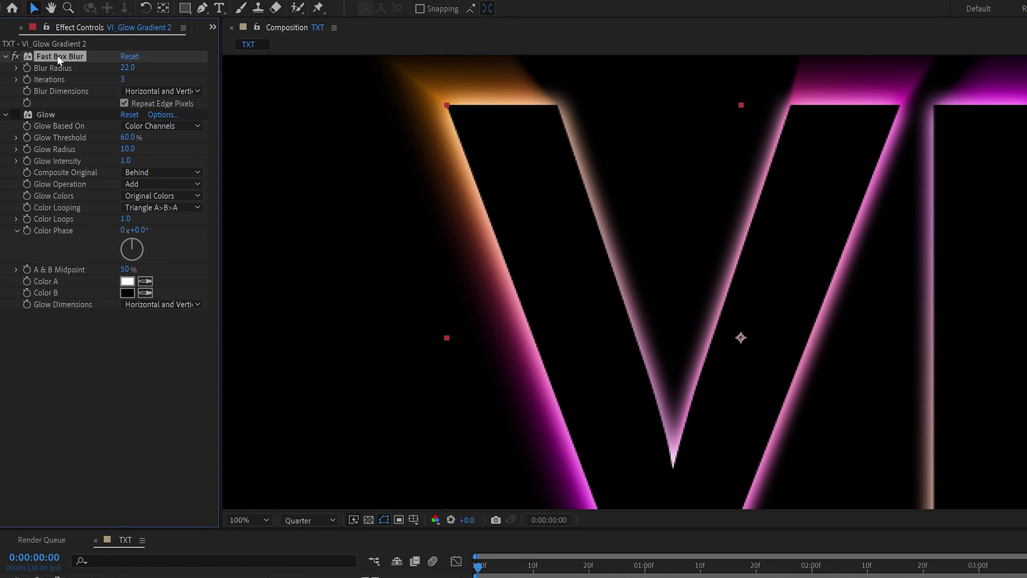
left_click_drag(127, 68, 112, 69)
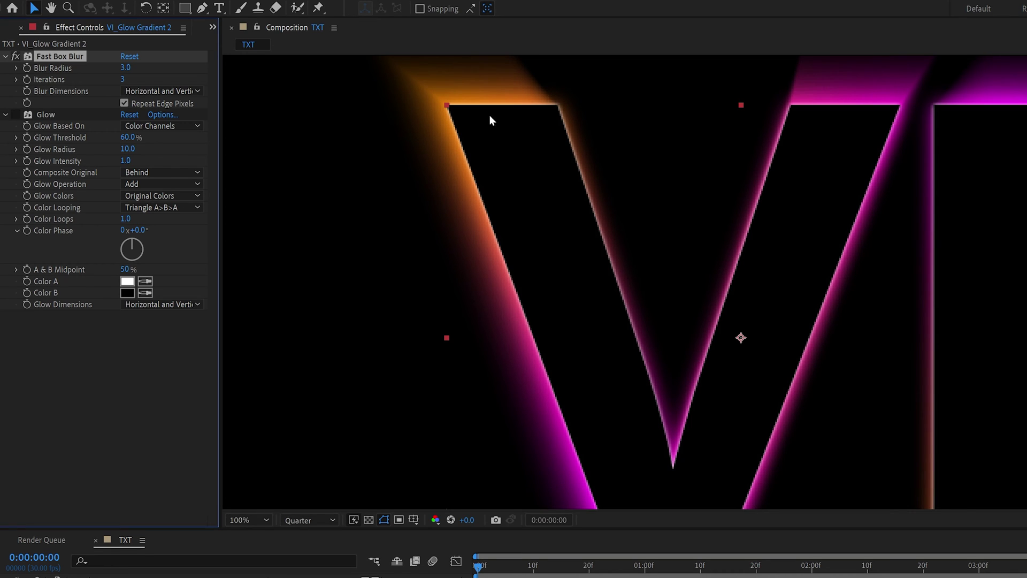
left_click(16, 113)
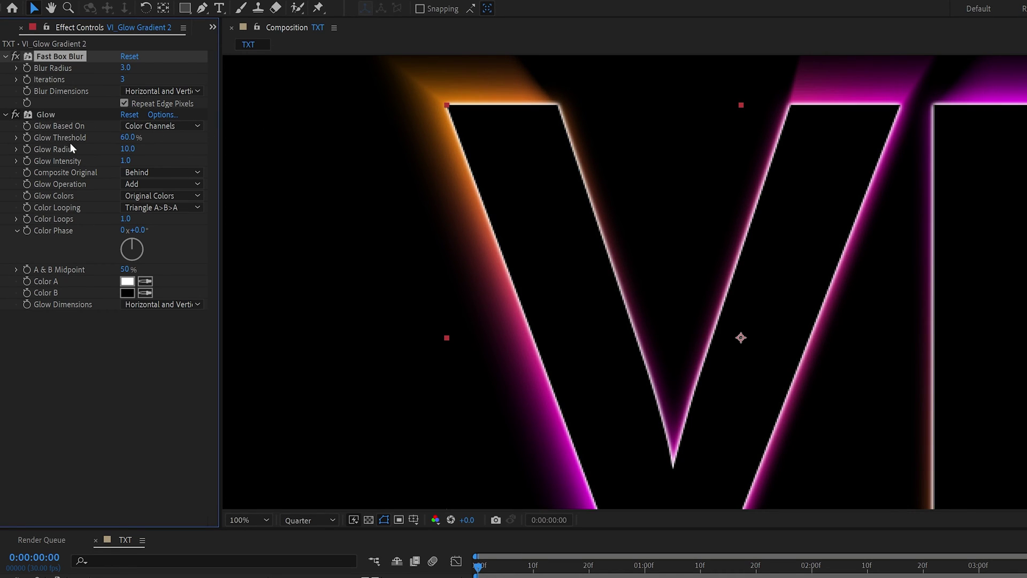
left_click(127, 149)
type("44")
key("Return")
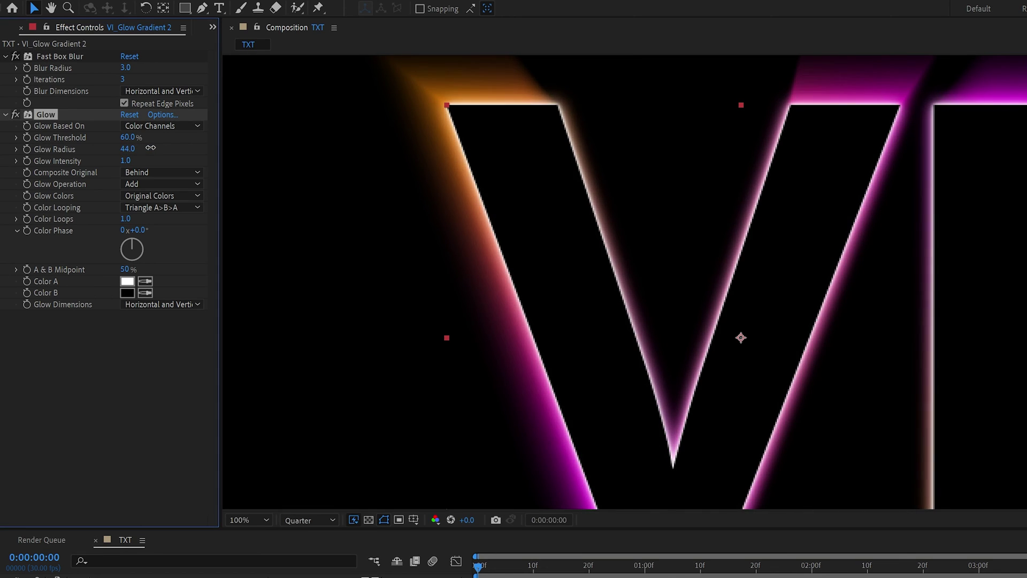
left_click_drag(151, 148, 173, 147)
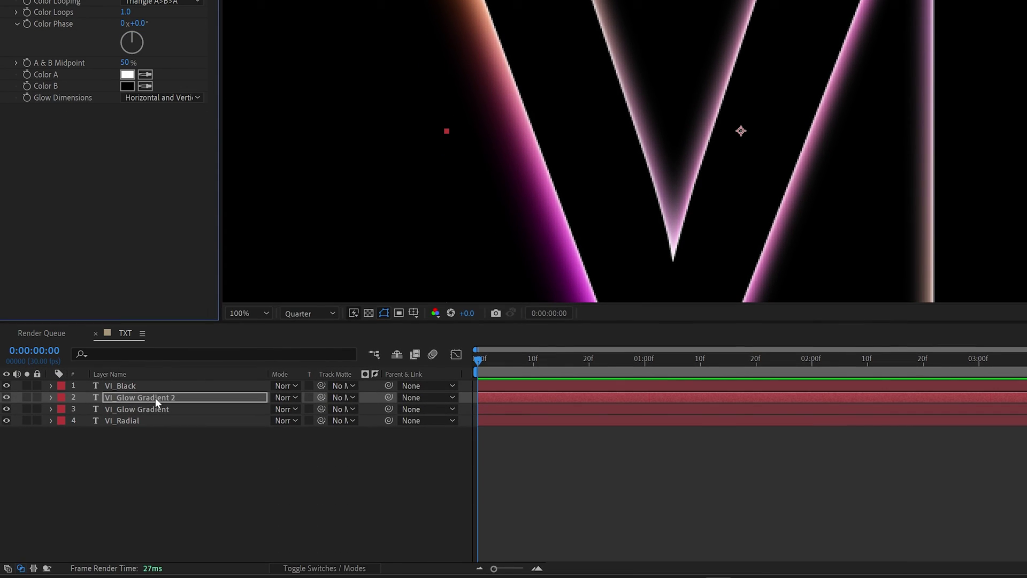
- Rename the duplicated layer VI_Glow
right_click(155, 397)
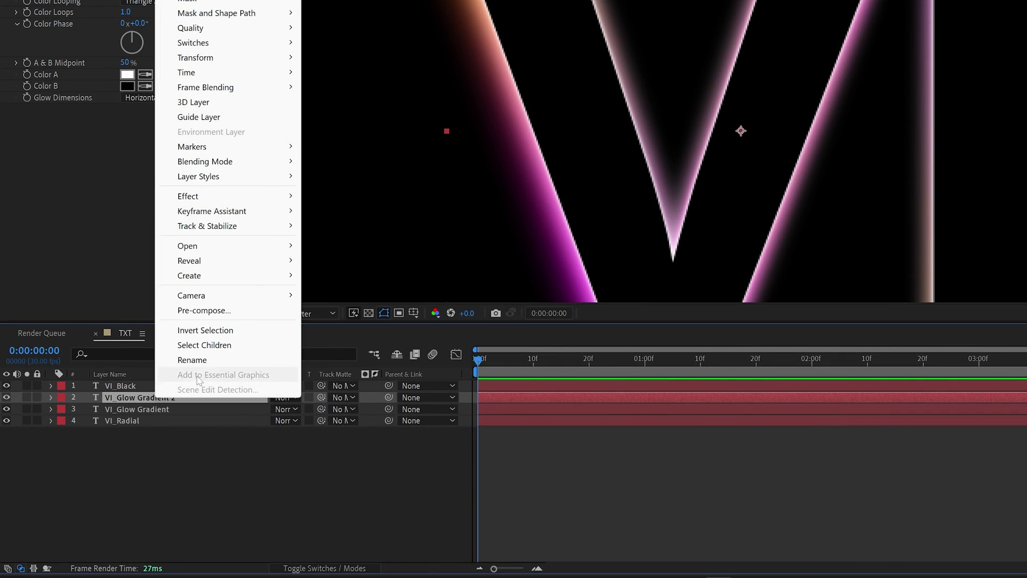
left_click(180, 359)
key("BackSpace")
left_click(311, 489)
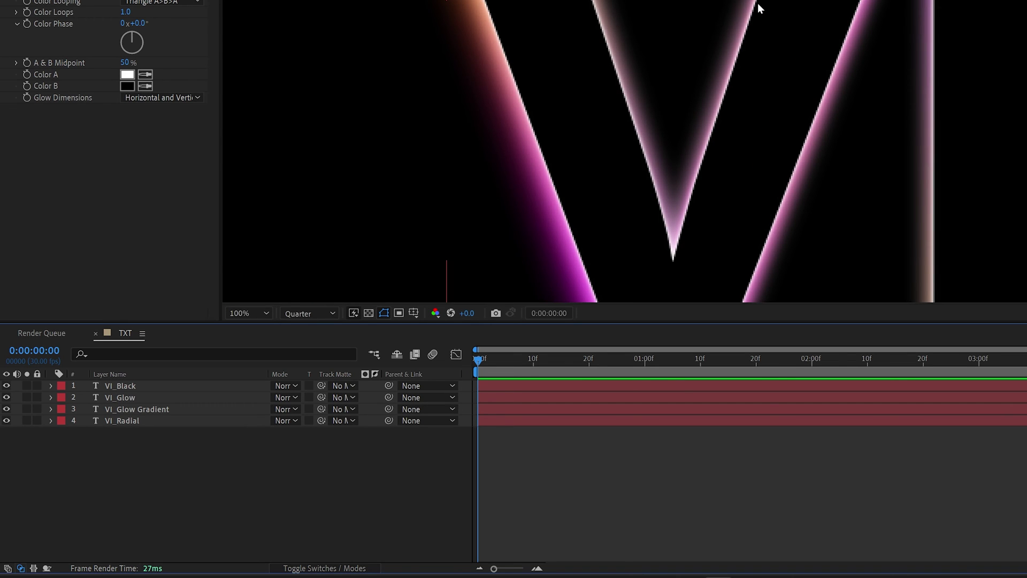
- Copy VI_Glow Gradient, delete the copy's 4-Color Gradient and Fast Box Blur, and hide VI_Black
left_click(146, 408)
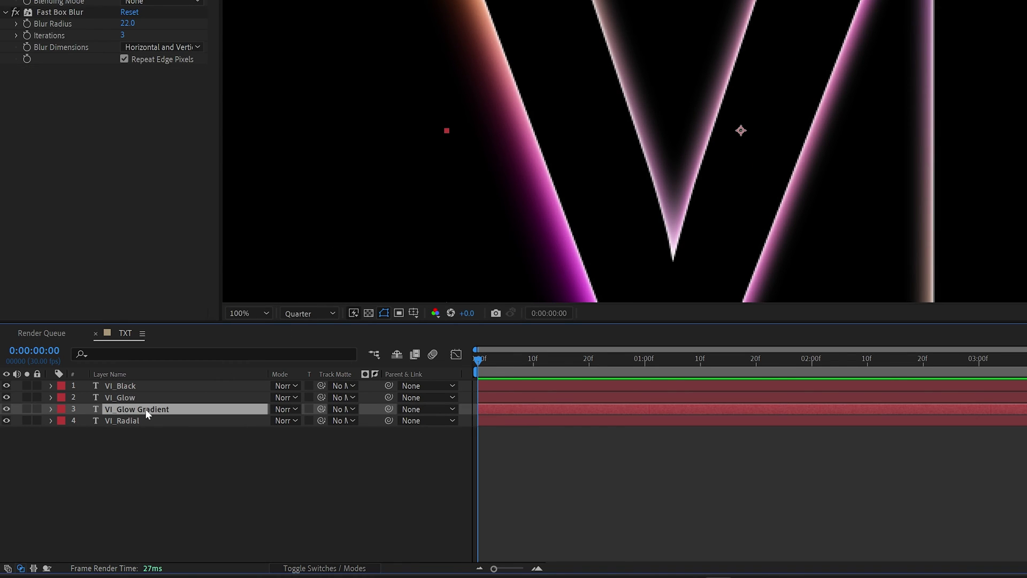
key("ctrl+d")
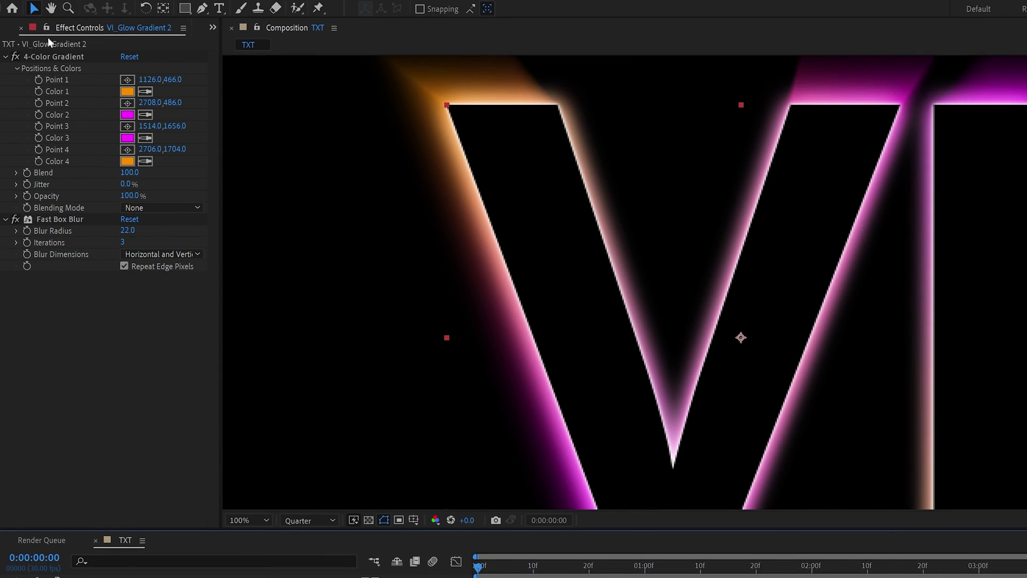
left_click(58, 56)
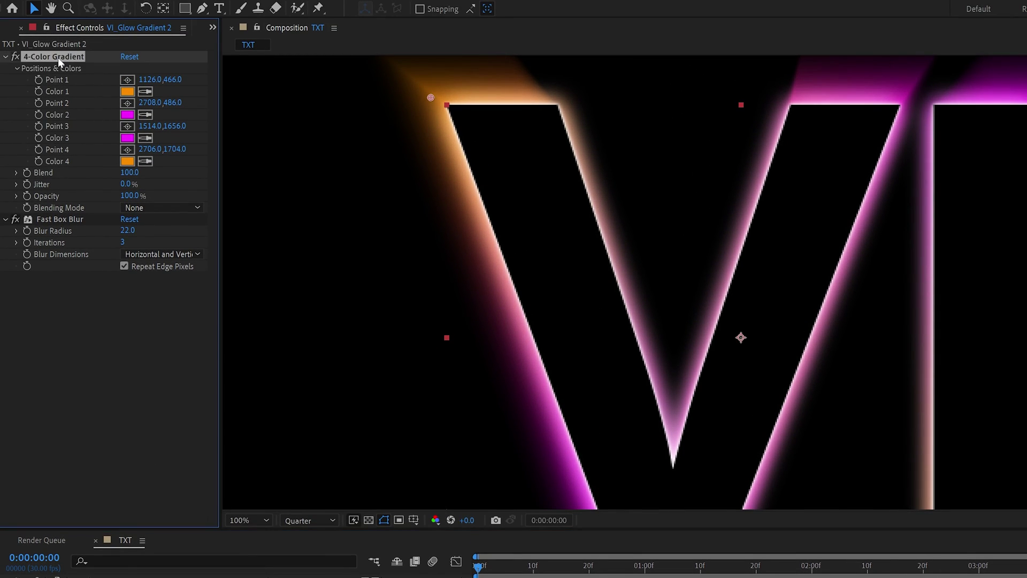
key("Delete")
left_click(64, 57)
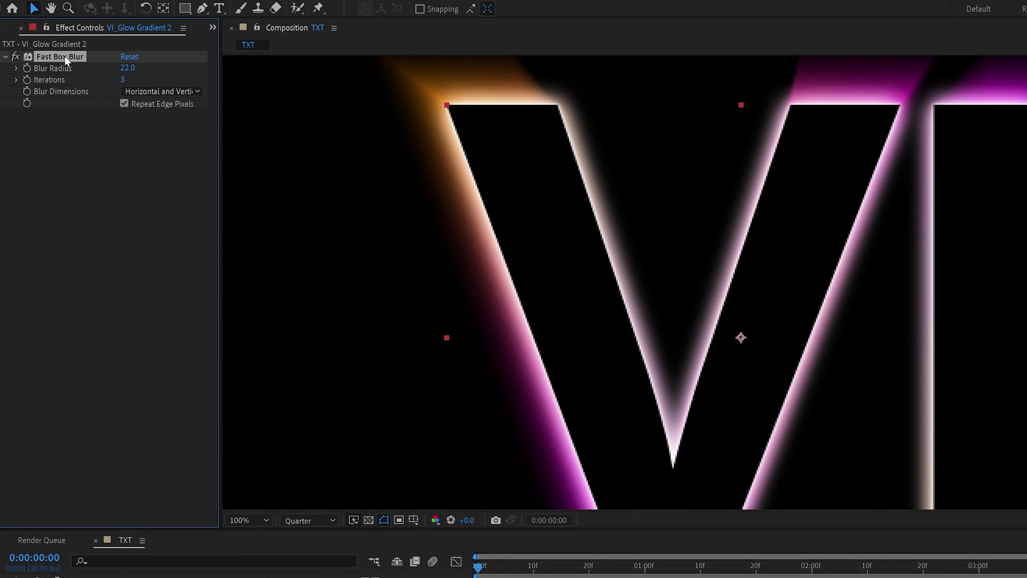
key("Delete")
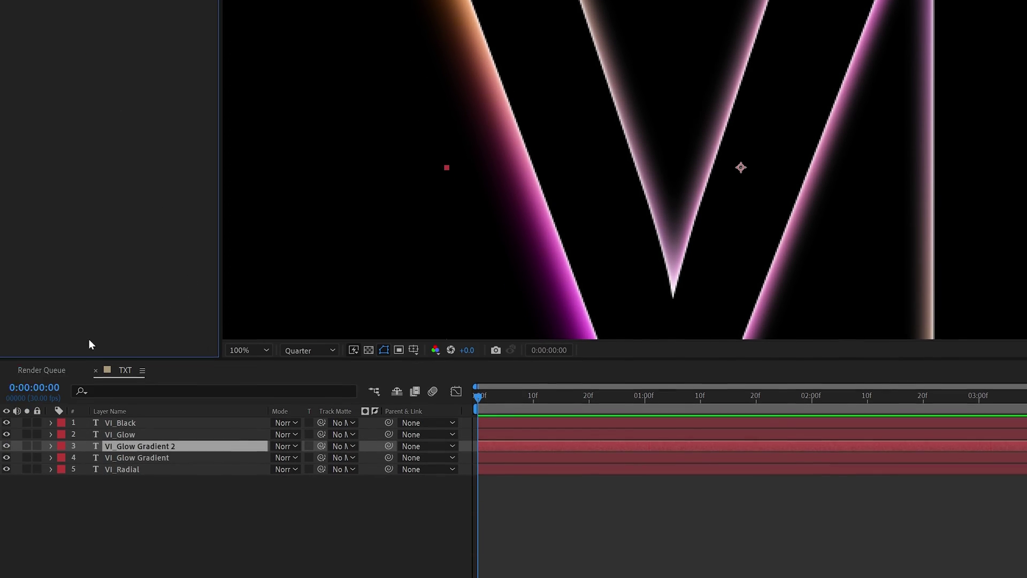
left_click(7, 387)
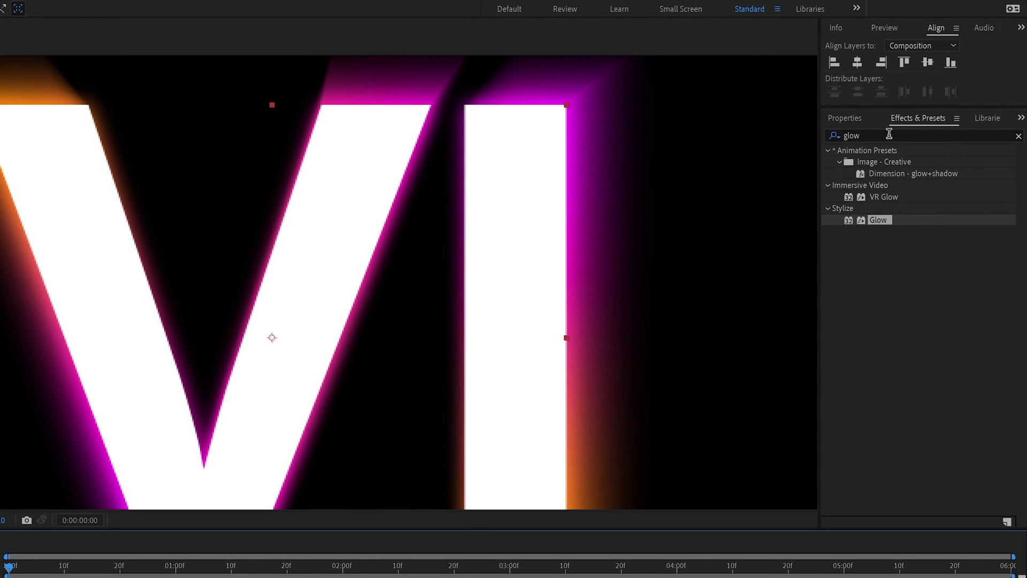
left_click(889, 134)
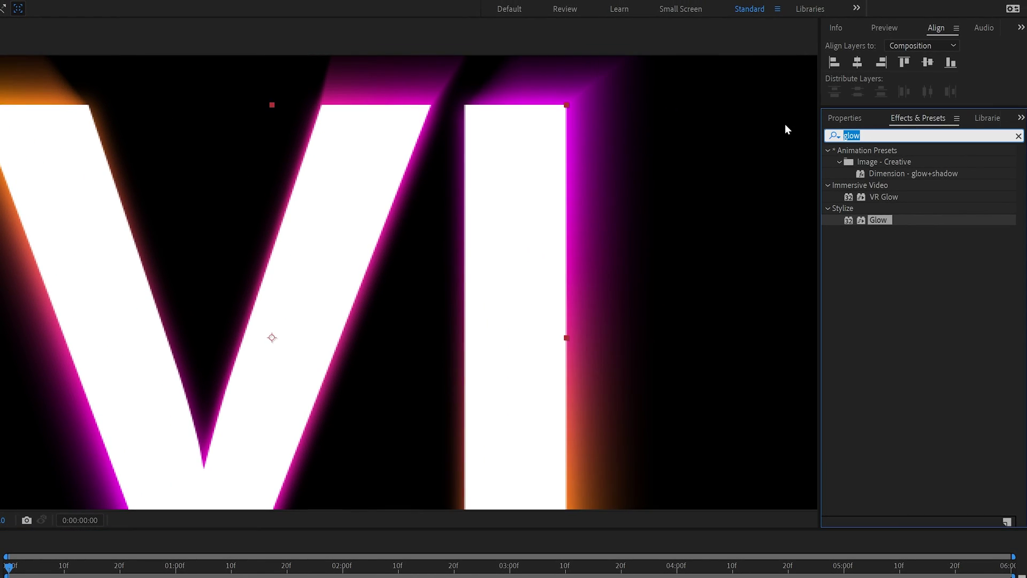
- Apply Fractal Noise and then CC Light Burst 2.5 to VI_Glow Gradient 2 from Effects & Presets
type("fract")
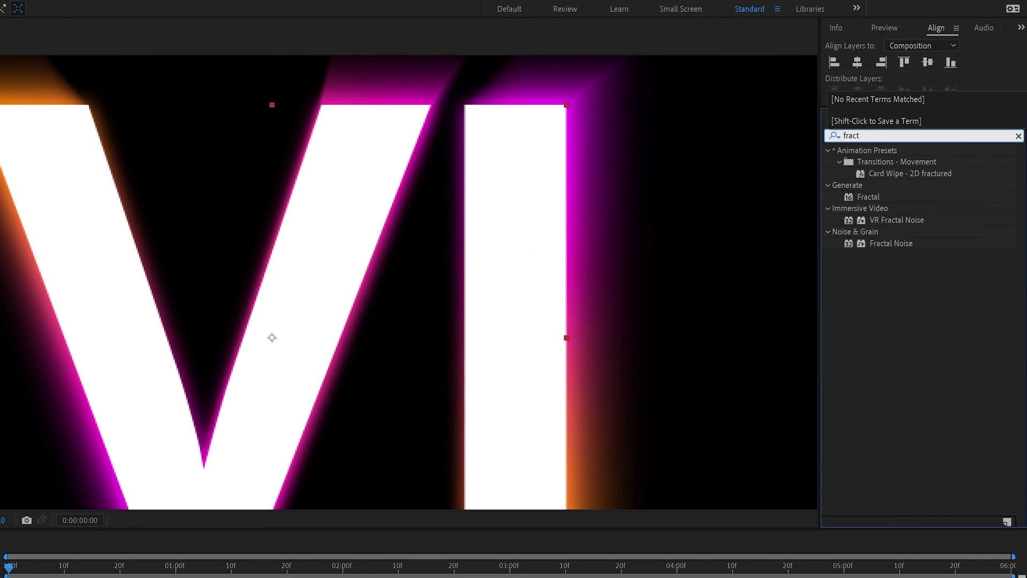
double_click(897, 242)
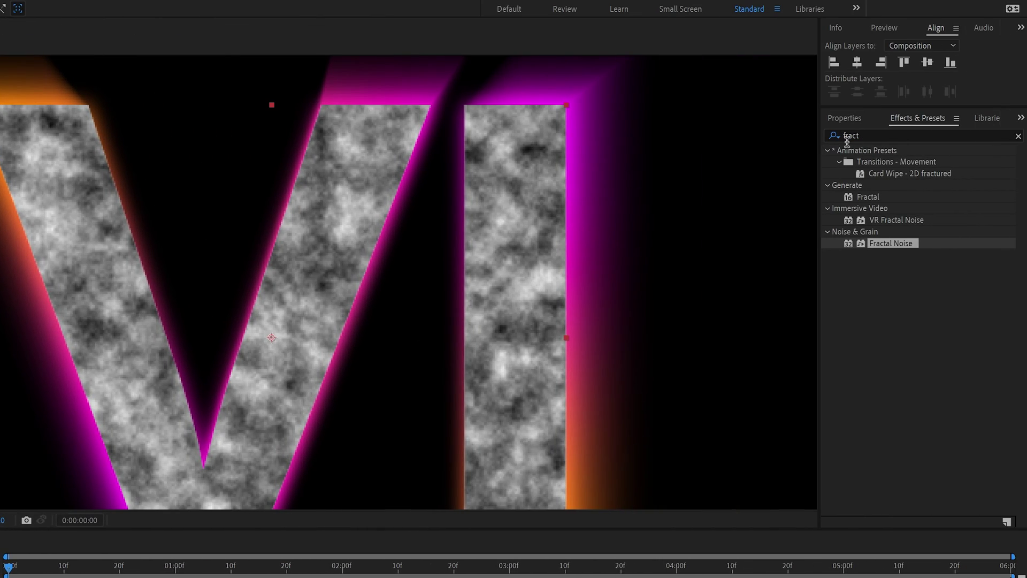
left_click(872, 134)
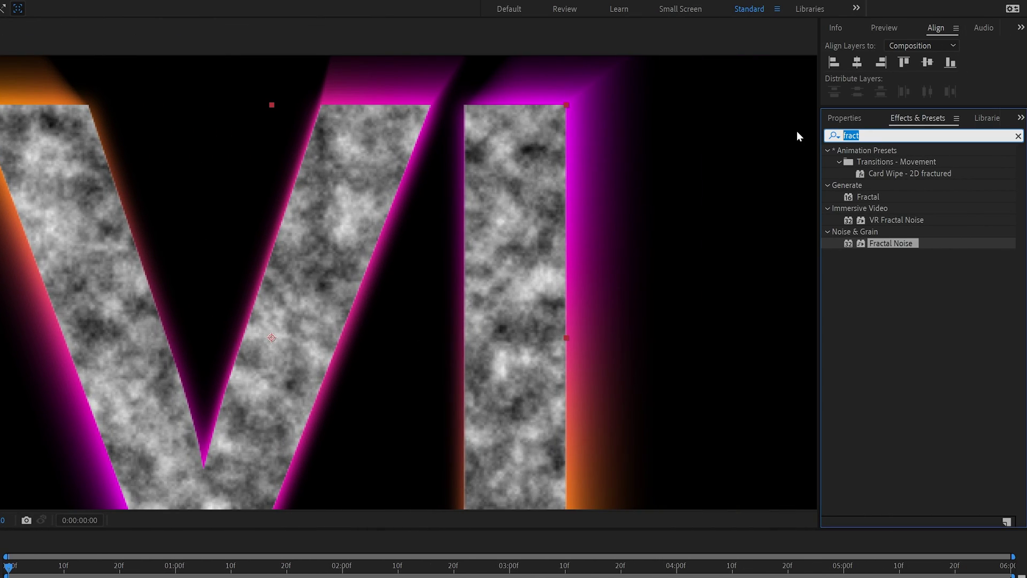
type("cc light")
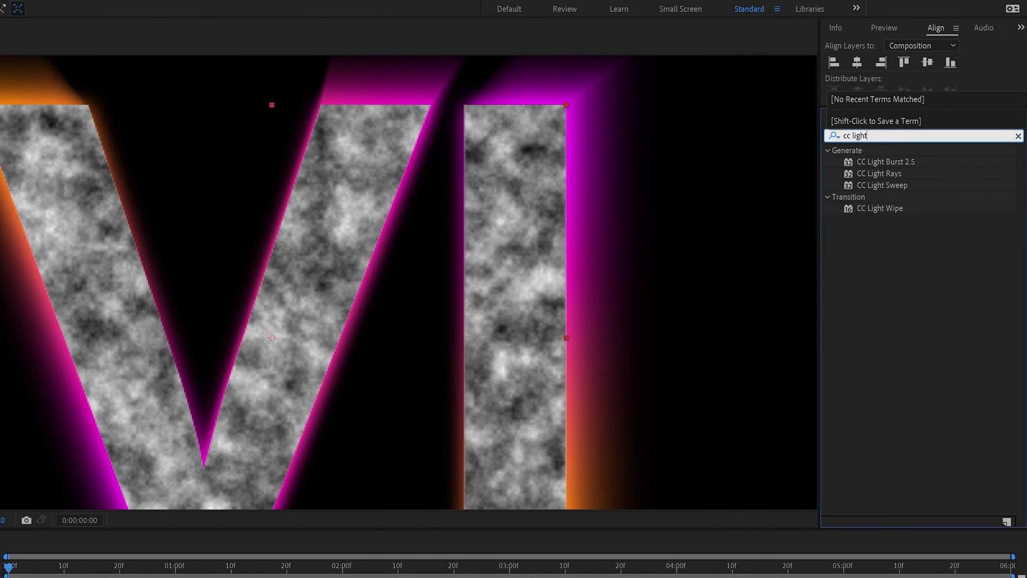
left_click_drag(909, 162, 138, 328)
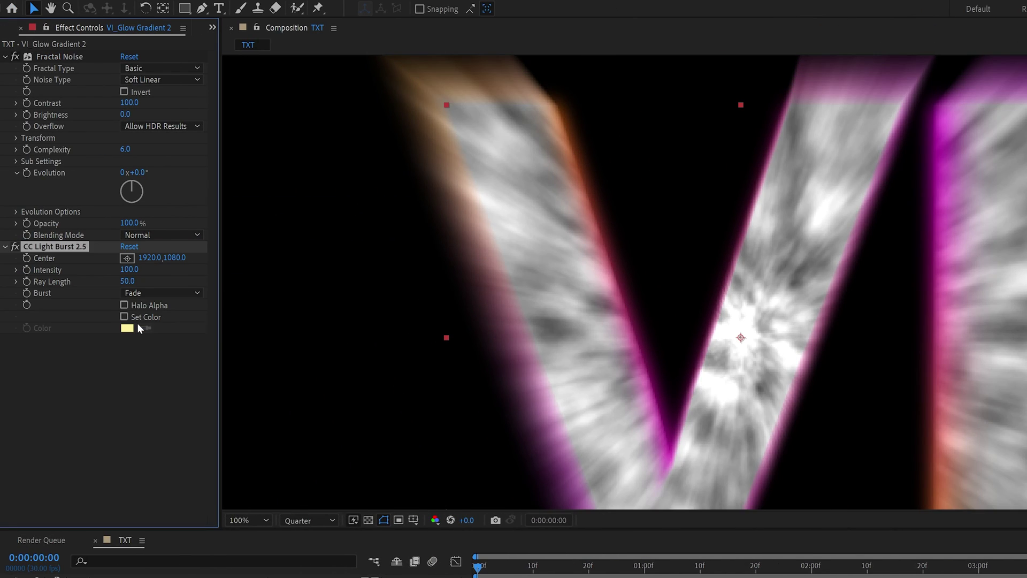
- Set Fractal Noise Contrast to 253 and its Transform Scale to 231
left_click(59, 58)
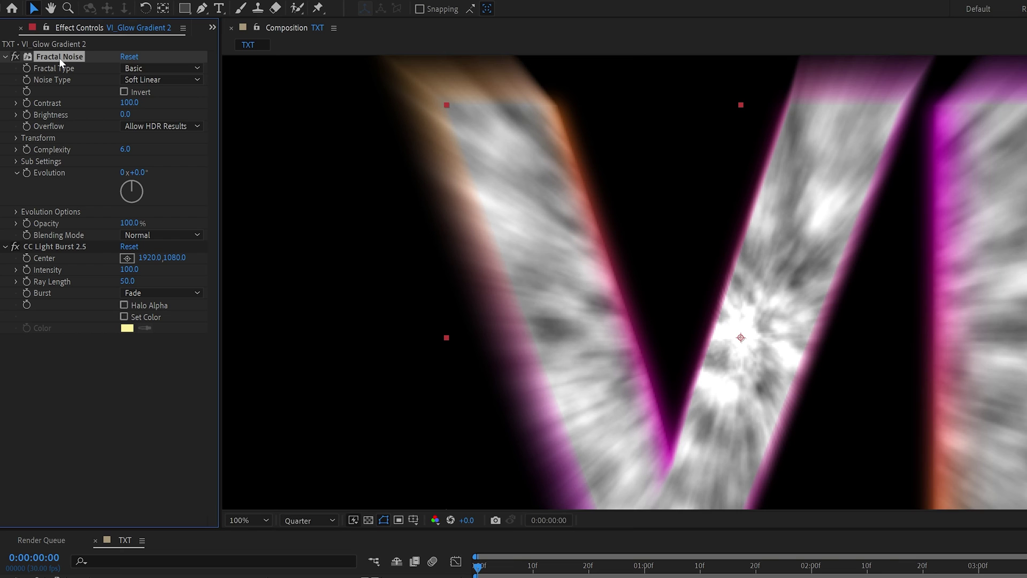
left_click_drag(129, 102, 244, 113)
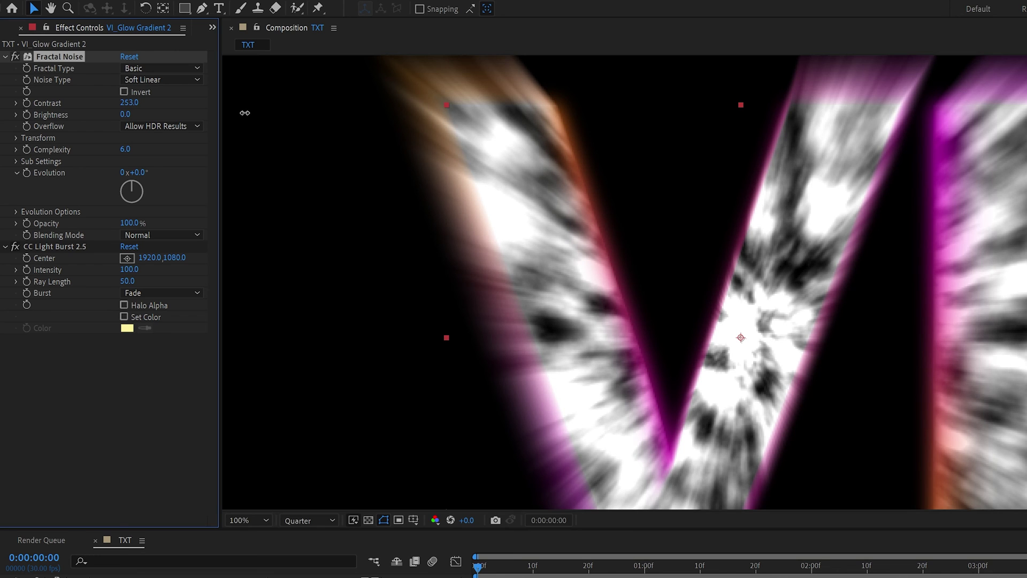
left_click(16, 138)
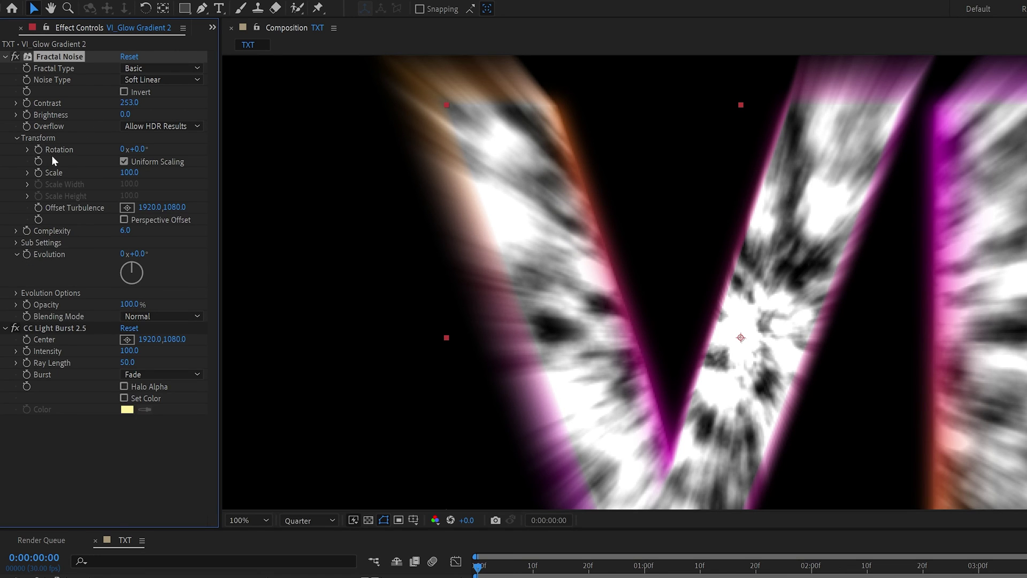
left_click_drag(128, 179, 68, 173)
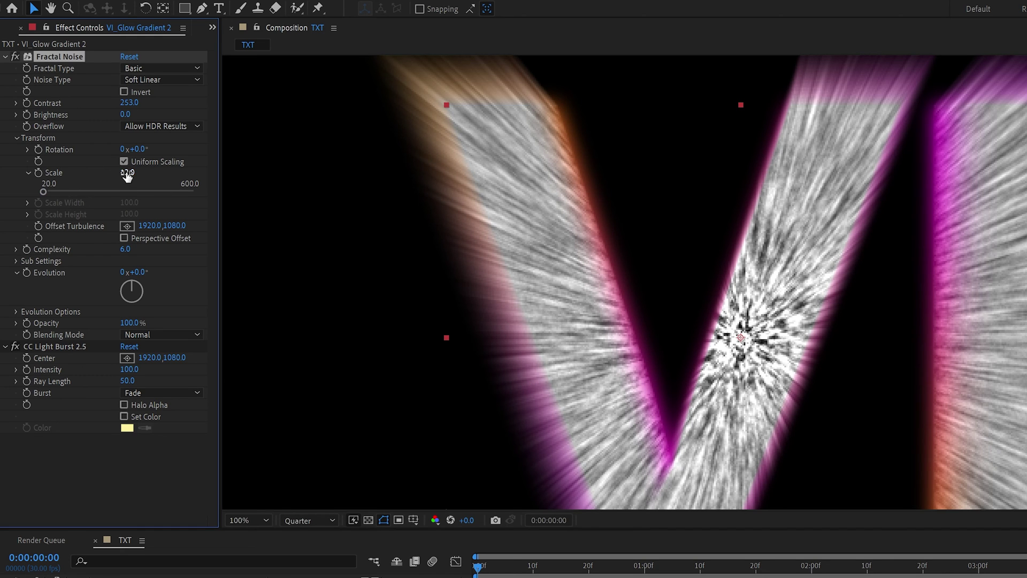
left_click_drag(127, 172, 282, 179)
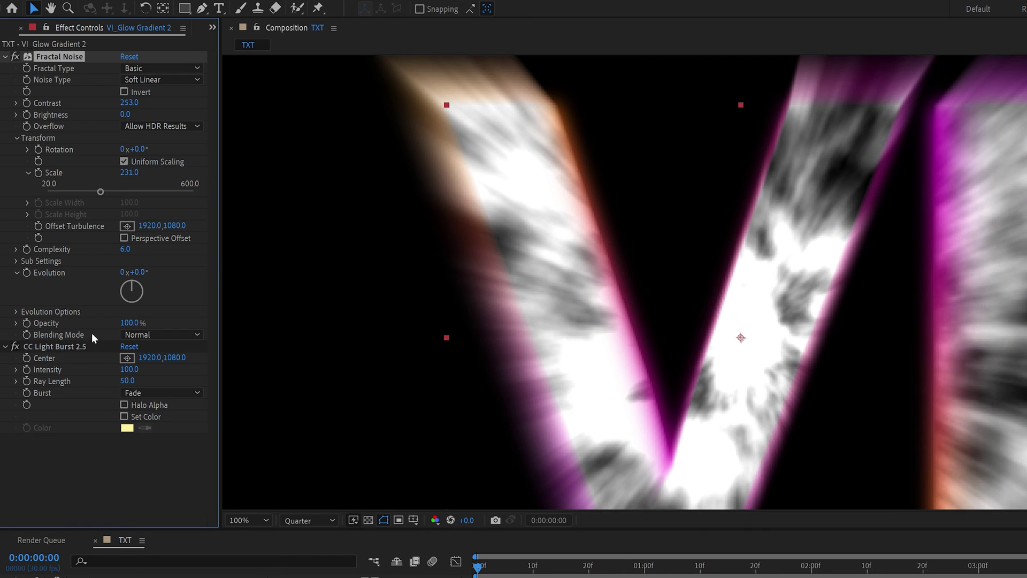
left_click(75, 348)
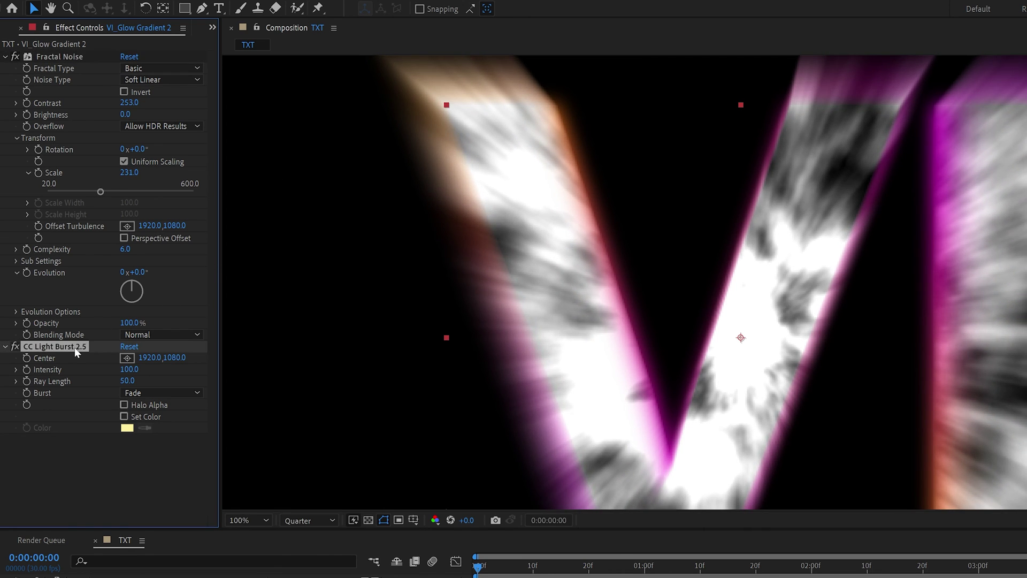
left_click(128, 381)
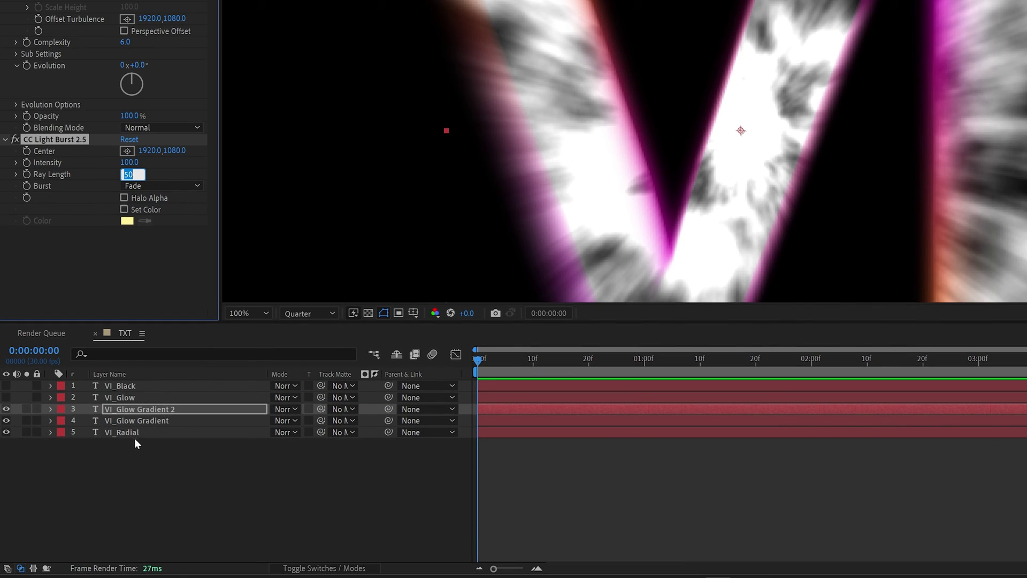
left_click(135, 433)
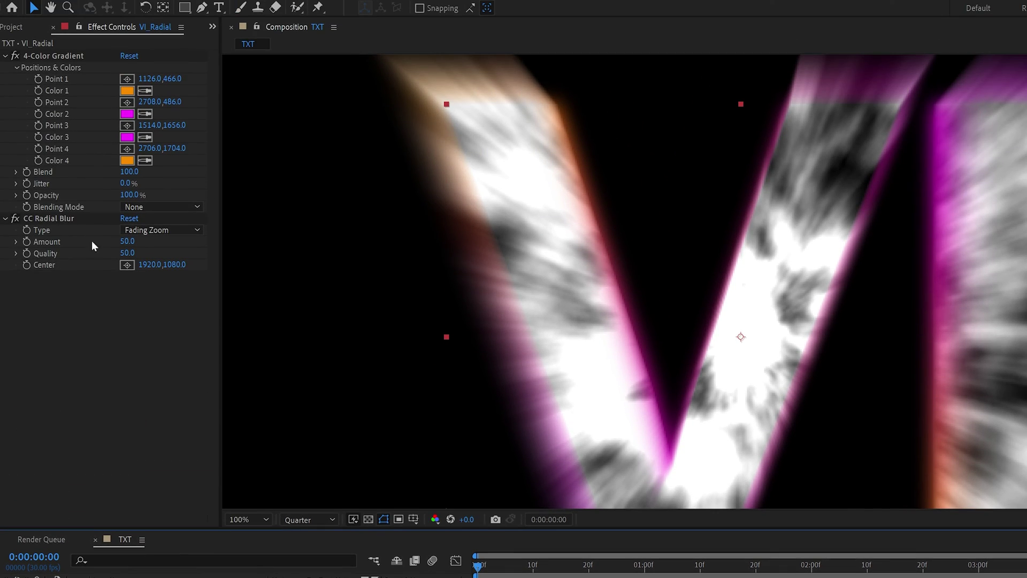
left_click(53, 12)
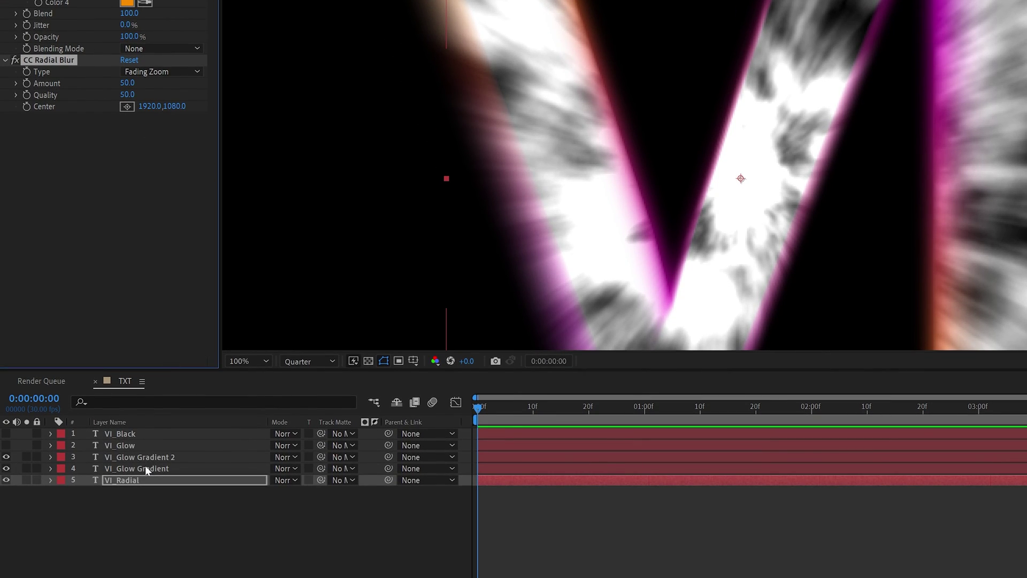
left_click(155, 457)
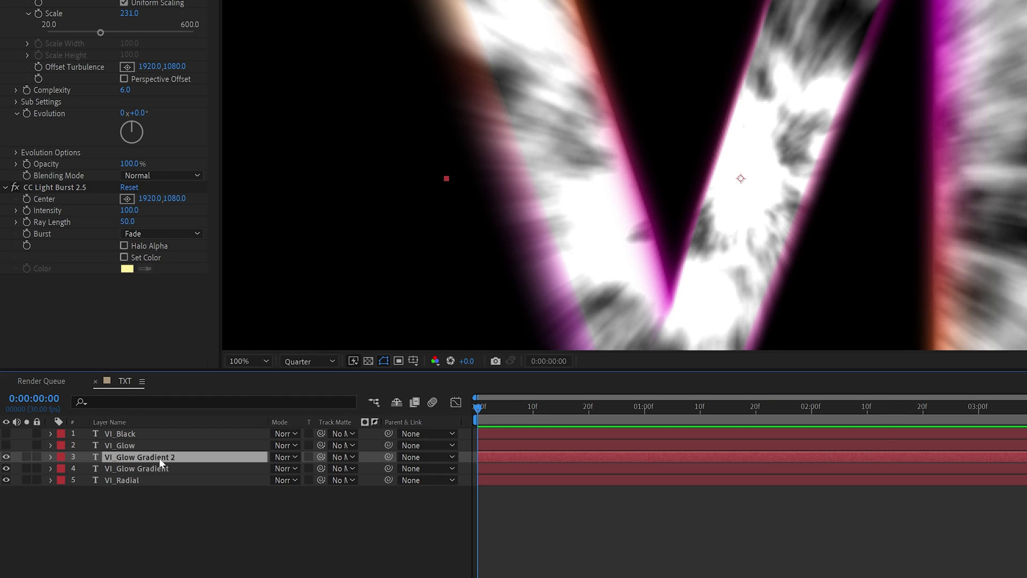
- Set VI_Glow Gradient 2 to Multiply mode and make VI_Black and VI_Glow visible again
left_click(280, 457)
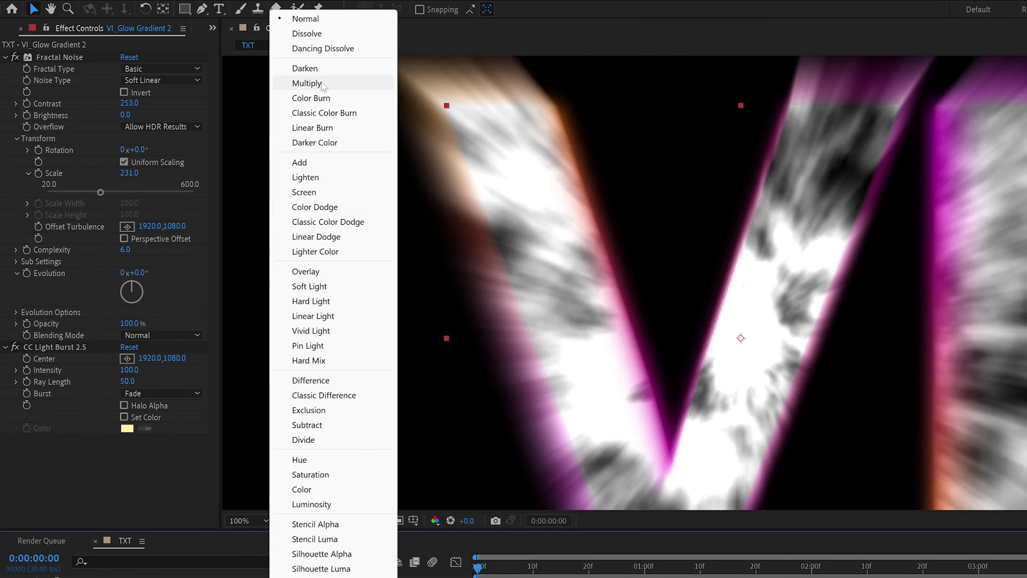
left_click(321, 83)
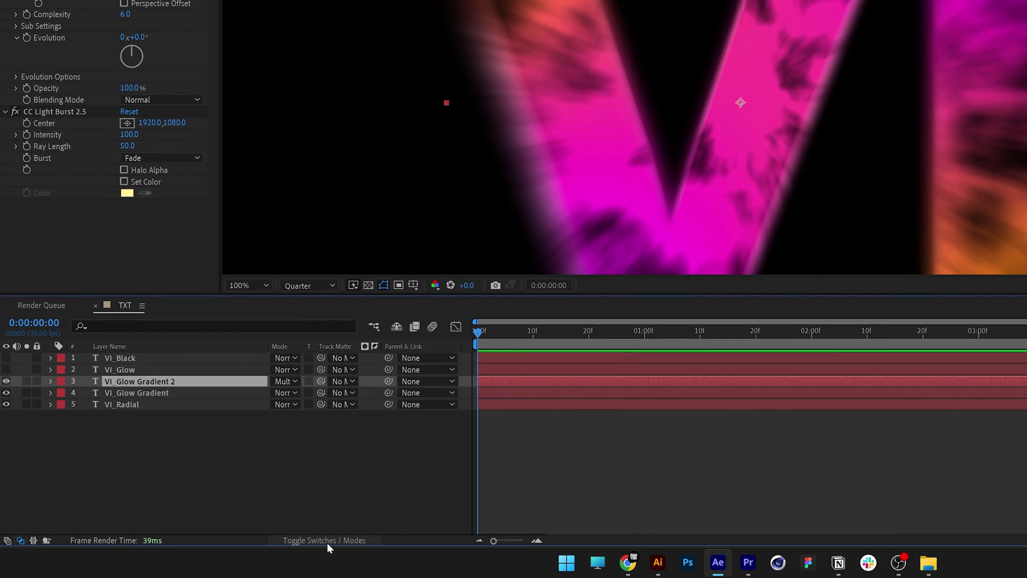
left_click(334, 540)
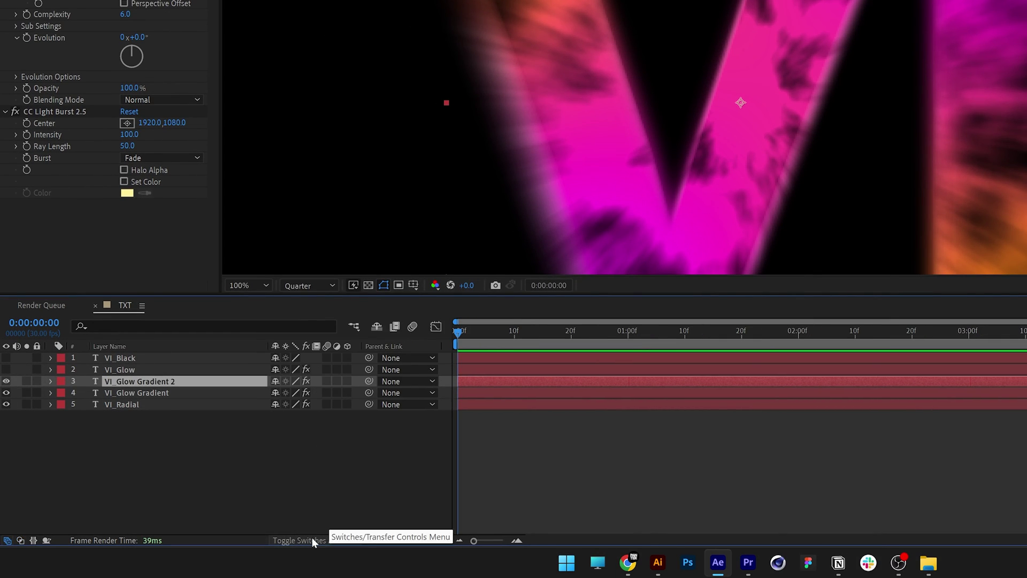
left_click(313, 539)
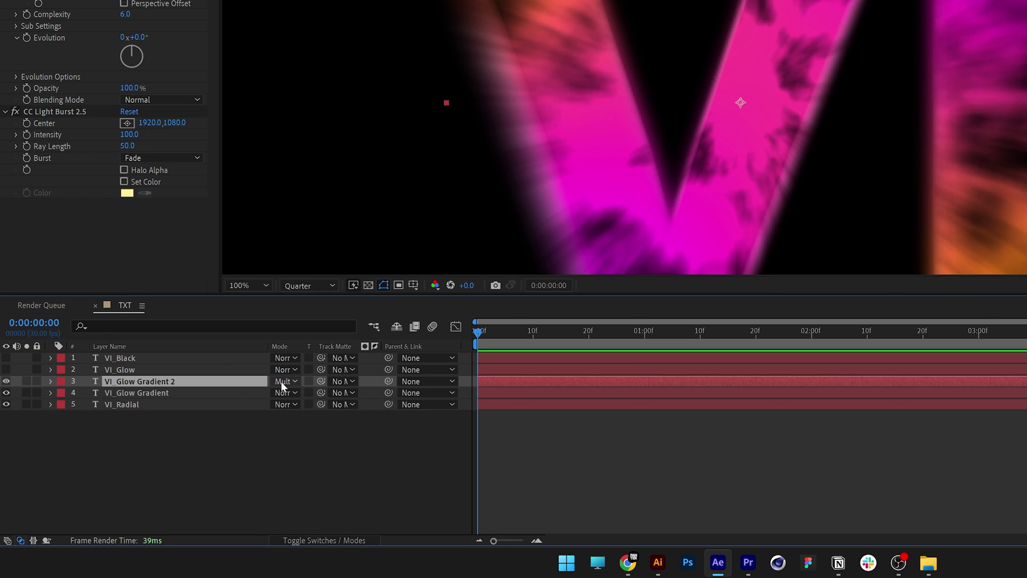
left_click(5, 369)
left_click(6, 357)
- Rename the VI_Glow Gradient 2 layer to 'VI_Rays'
right_click(155, 386)
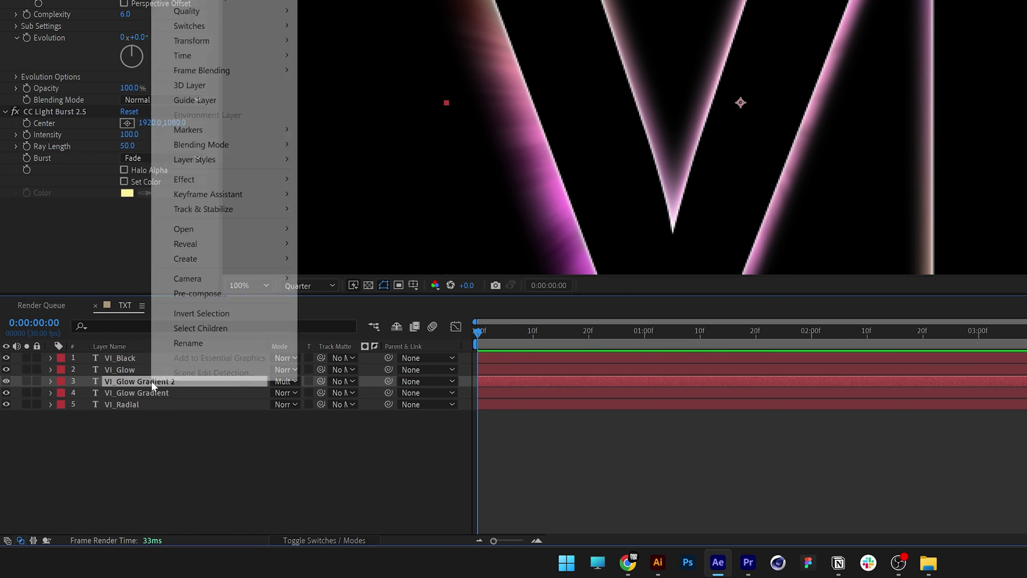
left_click(189, 343)
type("VI_Rays")
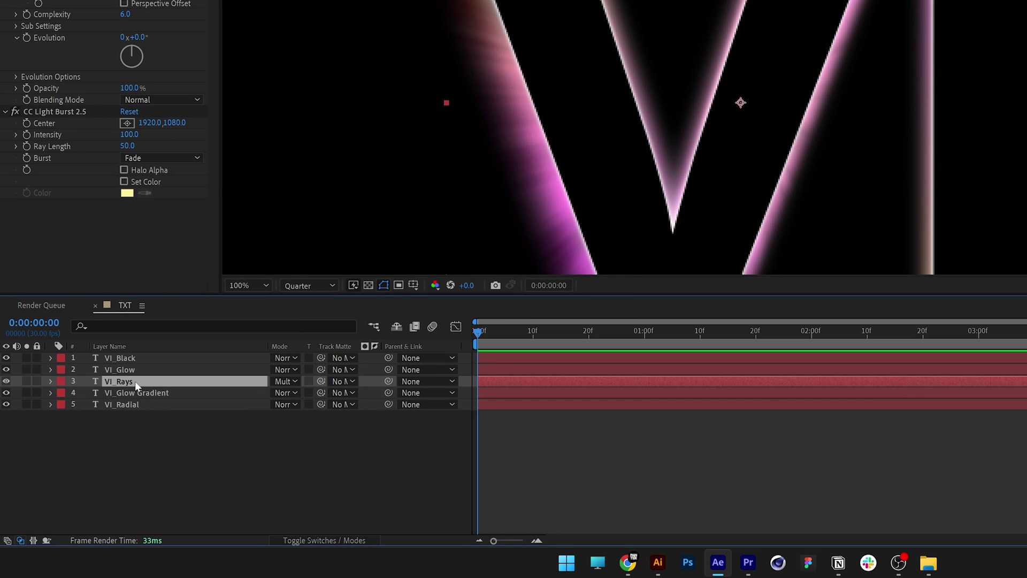
key("Return")
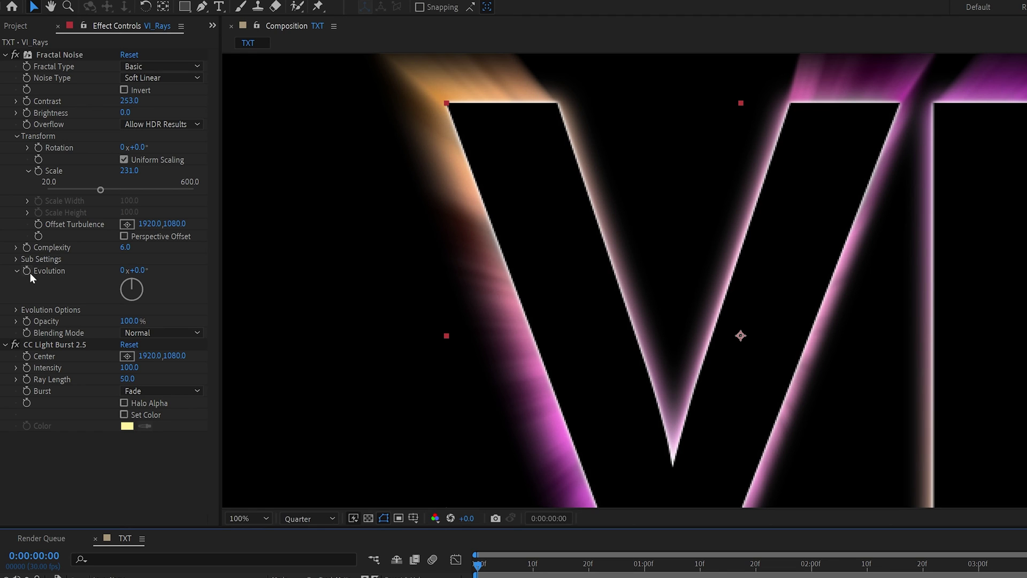
- Give the VI_Rays Fractal Noise Evolution the expression time*200 and preview the moving rays
left_click(26, 270, "alt")
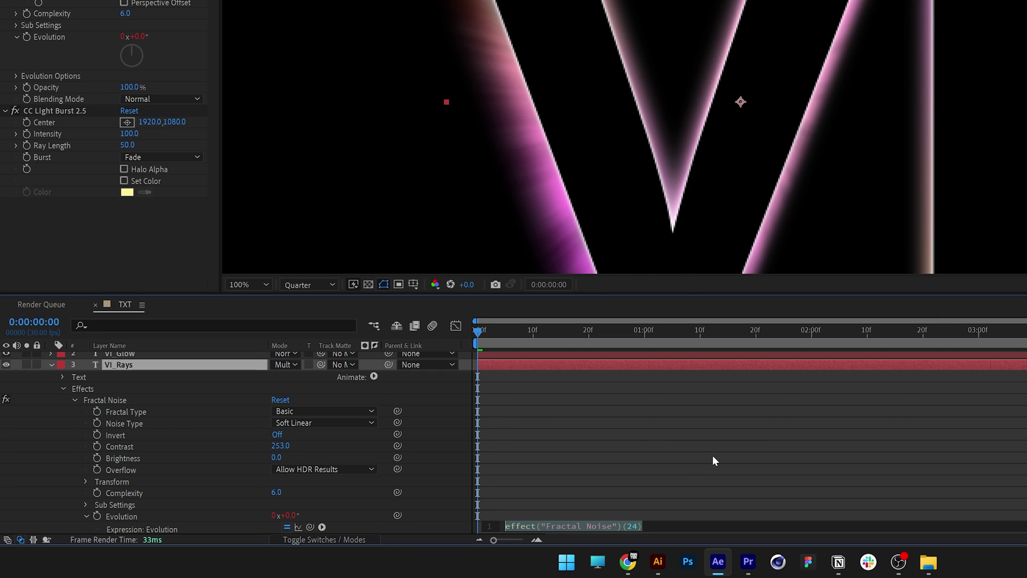
type("time")
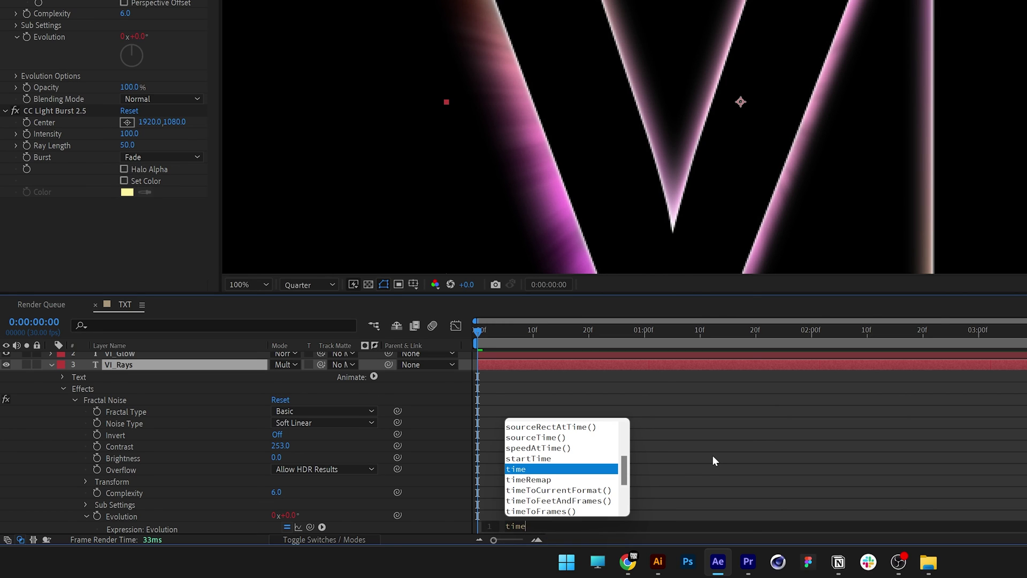
type("*200")
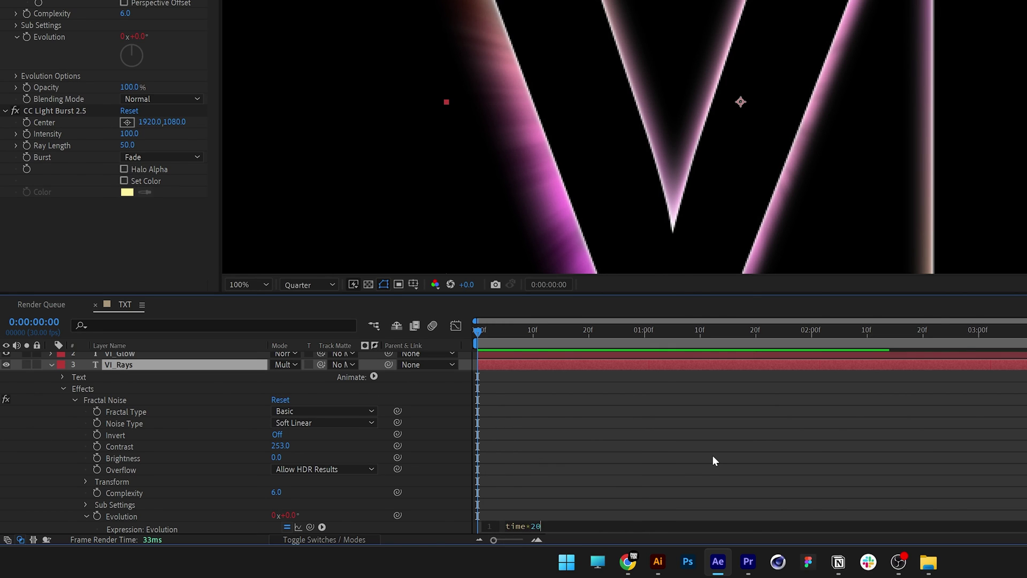
left_click(838, 389)
key("space")
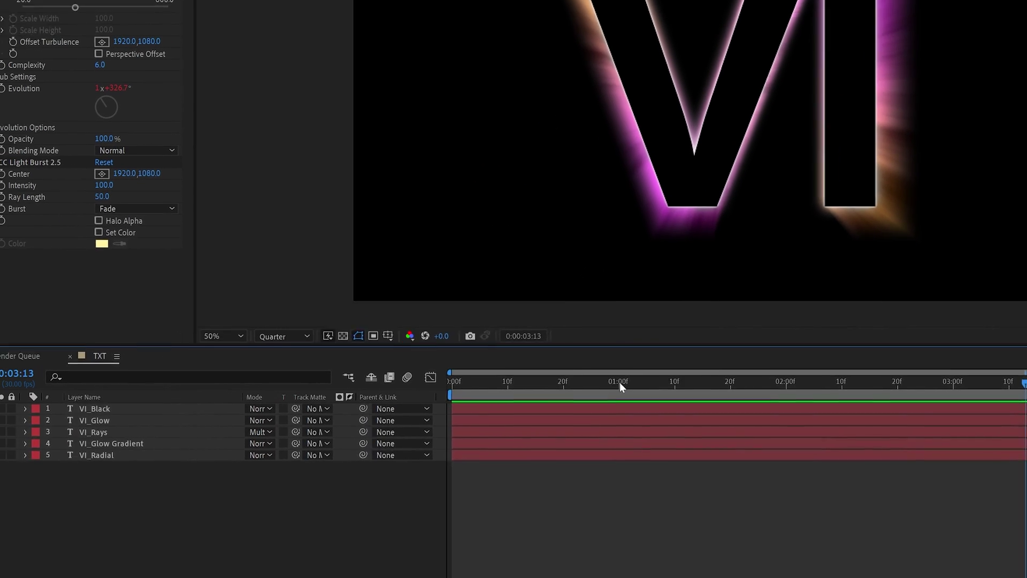
- Keyframe VI_Radial's CC Radial Blur Amount at 0 on the first frame and 50 at 1:00
left_click_drag(650, 360, 461, 355)
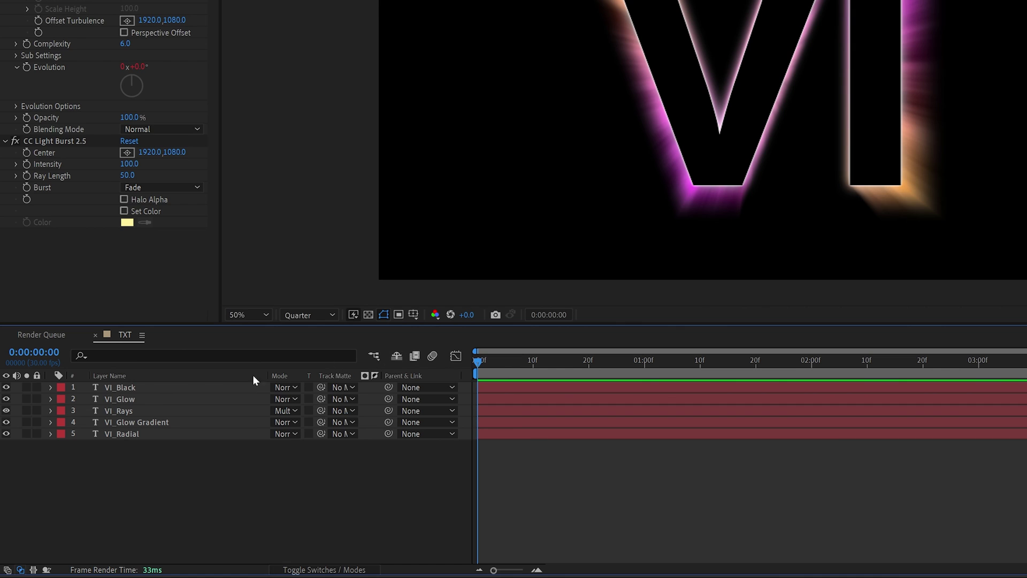
left_click(133, 433)
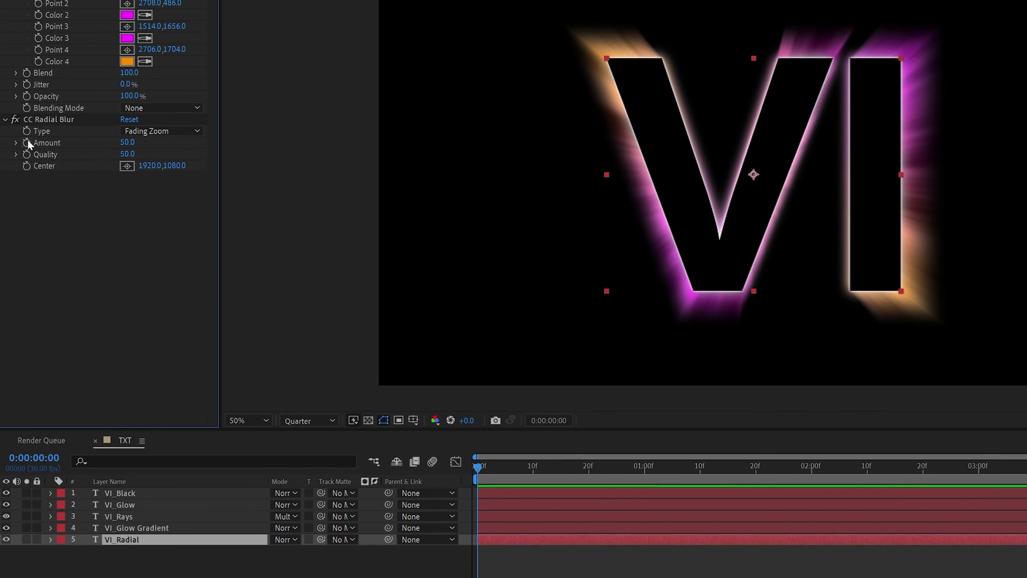
left_click(28, 141)
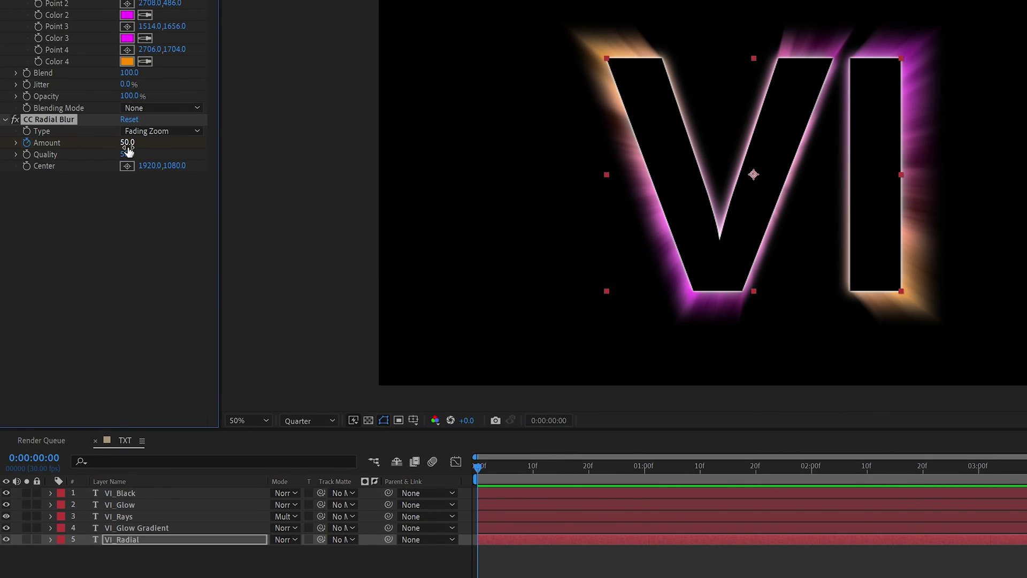
left_click(128, 142)
key("Return")
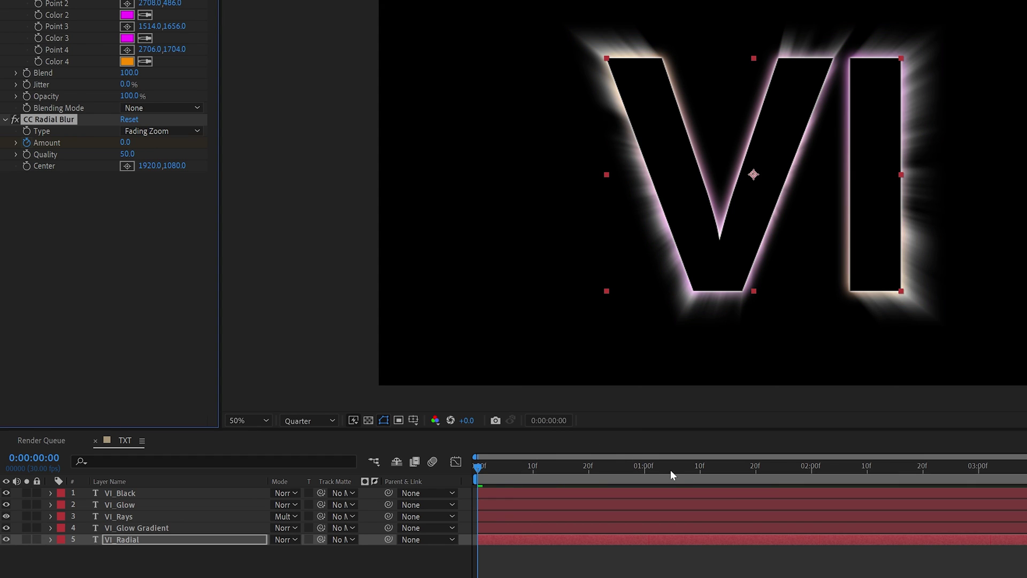
left_click_drag(669, 470, 642, 471)
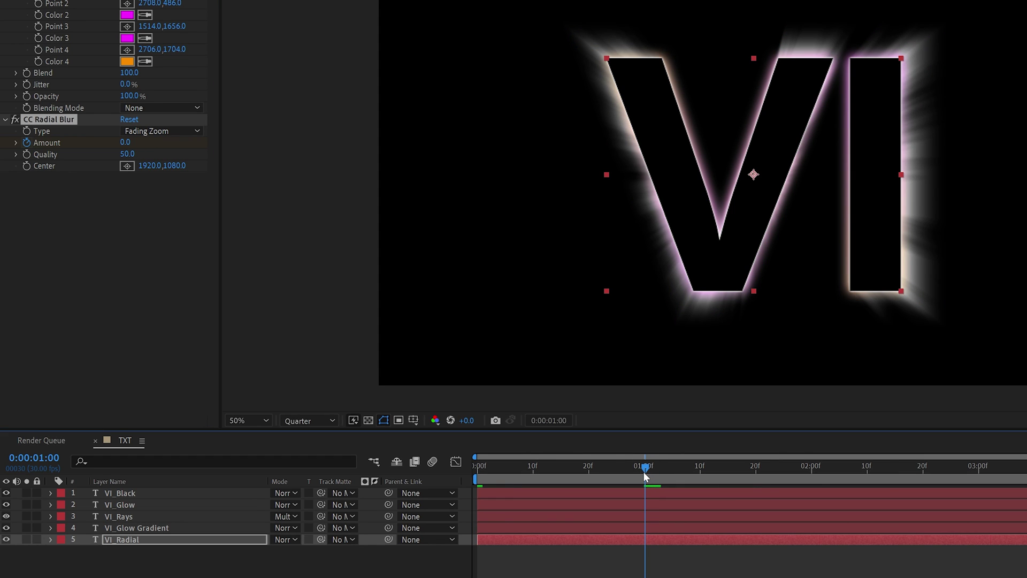
left_click(128, 144)
type("50")
key("Return")
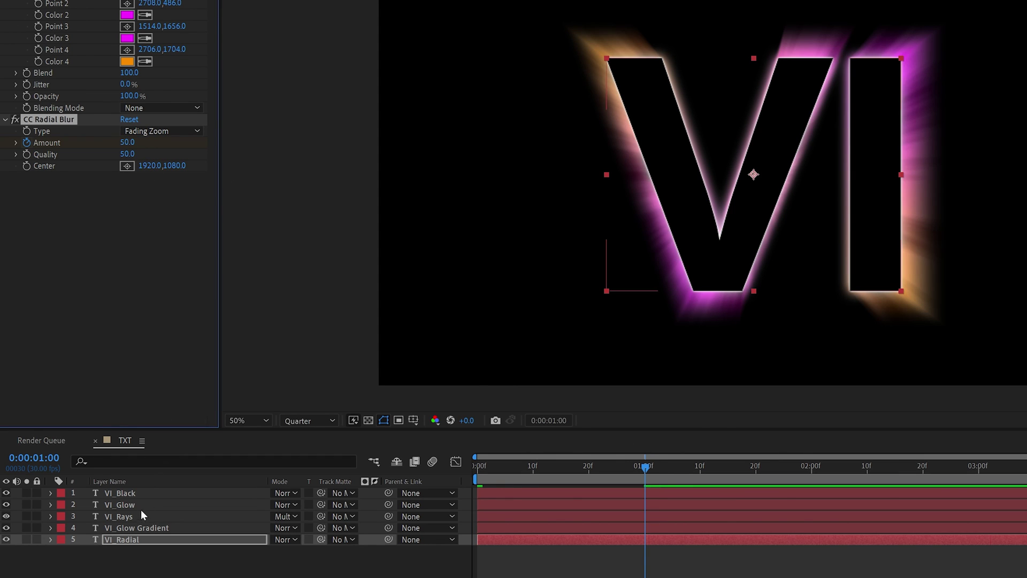
left_click(133, 517)
left_click_drag(542, 468, 463, 464)
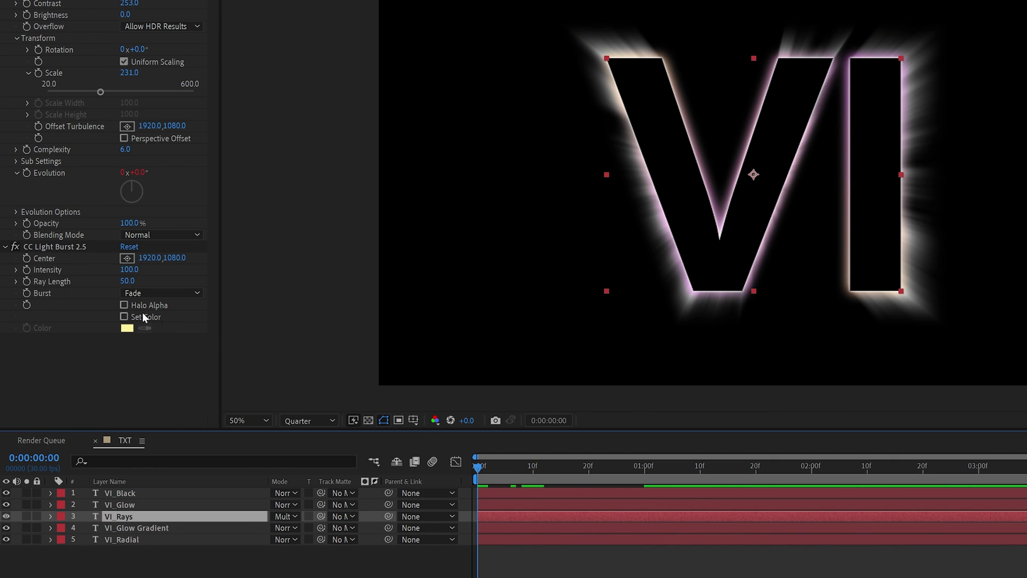
- Keyframe VI_Rays' CC Light Burst Ray Length from 0 at the start to 5 at one second, then preview
left_click(26, 281)
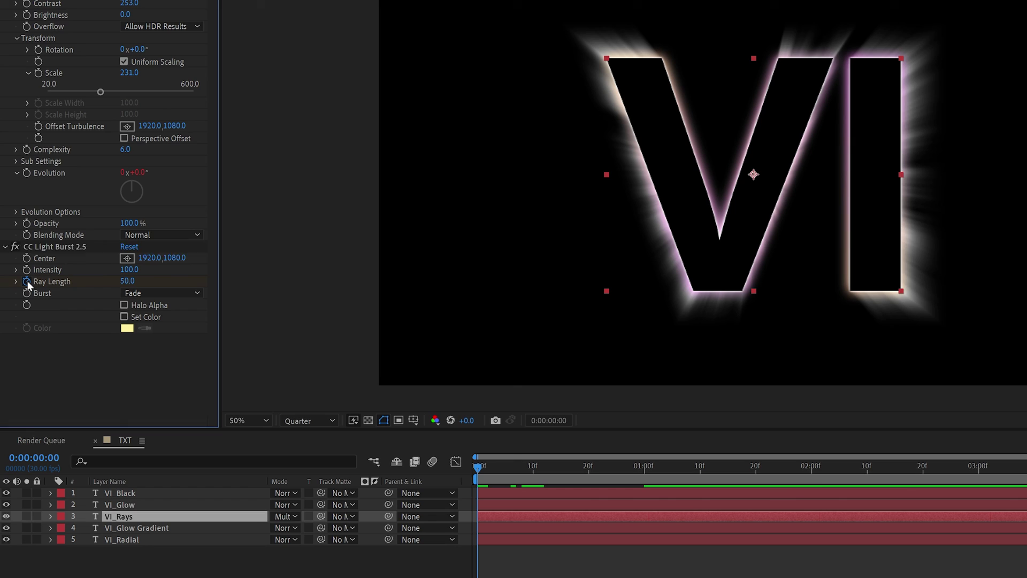
left_click(127, 281)
type("0")
key("Return")
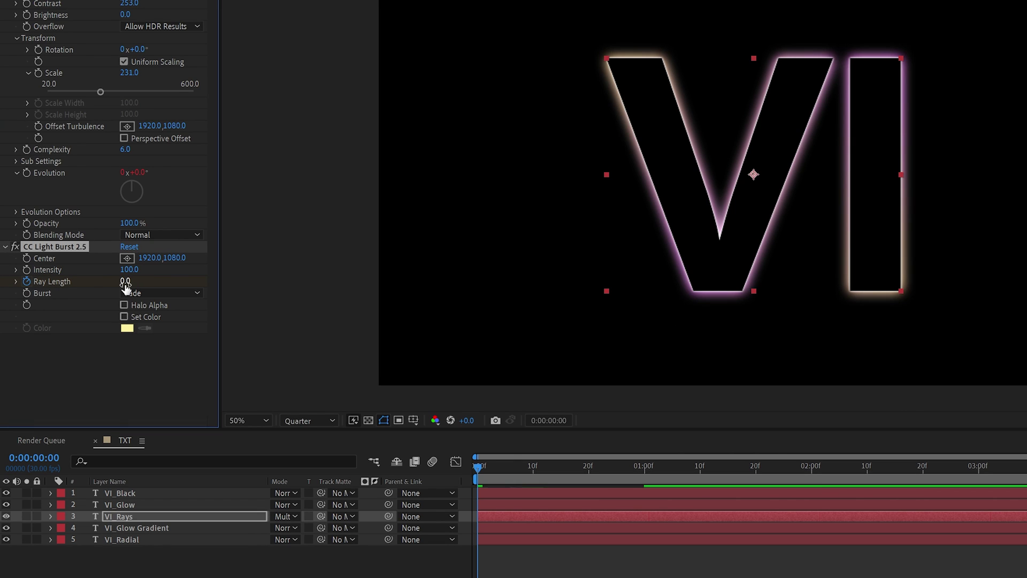
left_click(609, 468)
left_click_drag(608, 471, 645, 471)
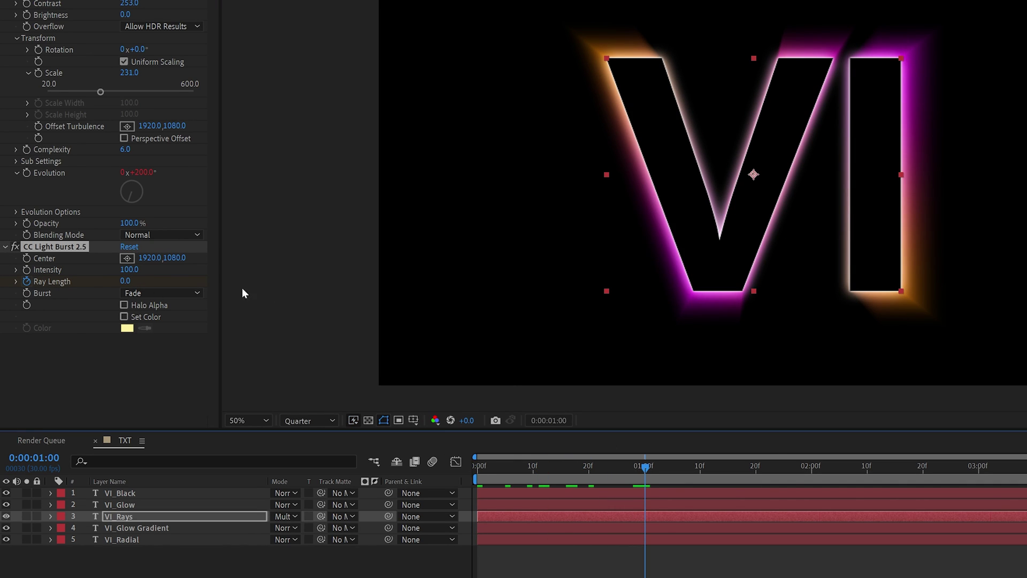
left_click(126, 281)
type("5")
key("Return")
key("u")
key("space")
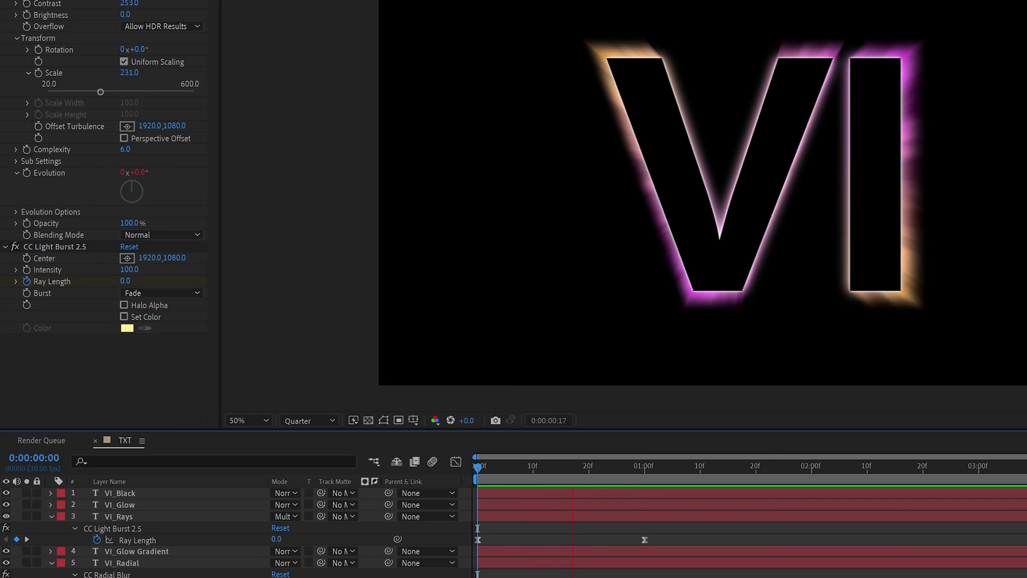